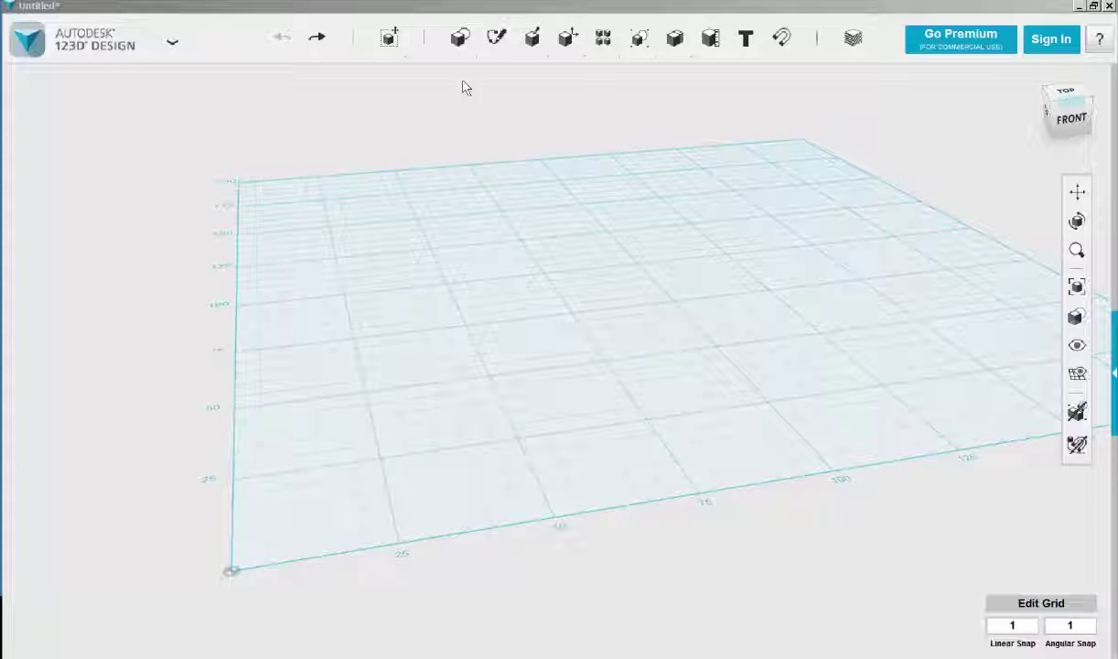
Sketch a circle with a diameter of 114 mm near the middle of the grid
mouse_move(495, 39)
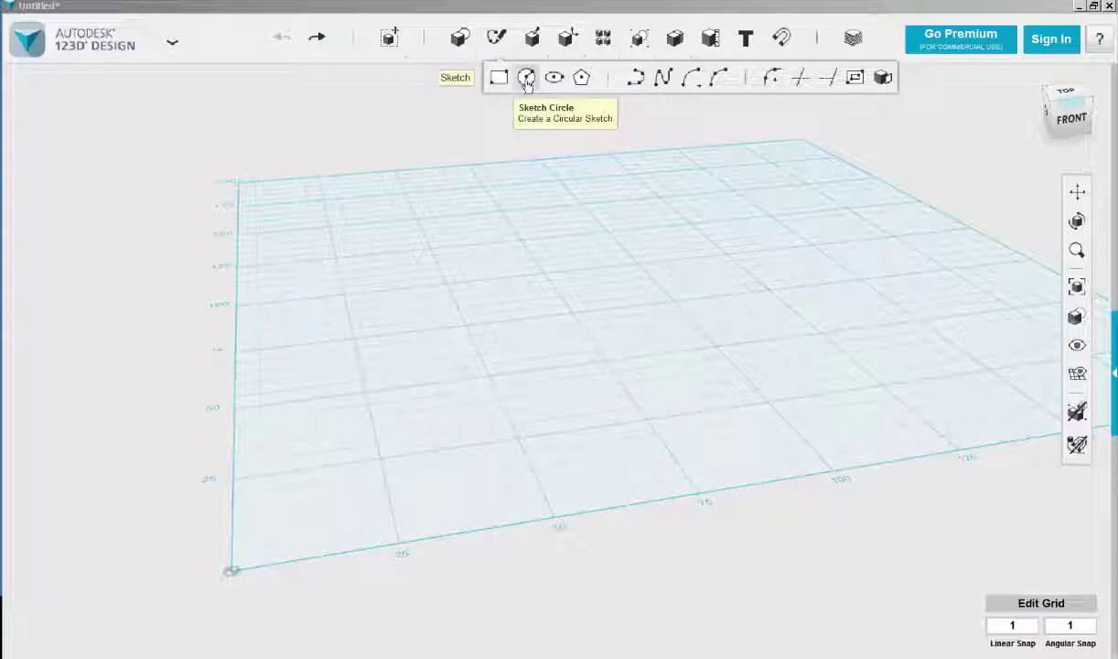
click(527, 78)
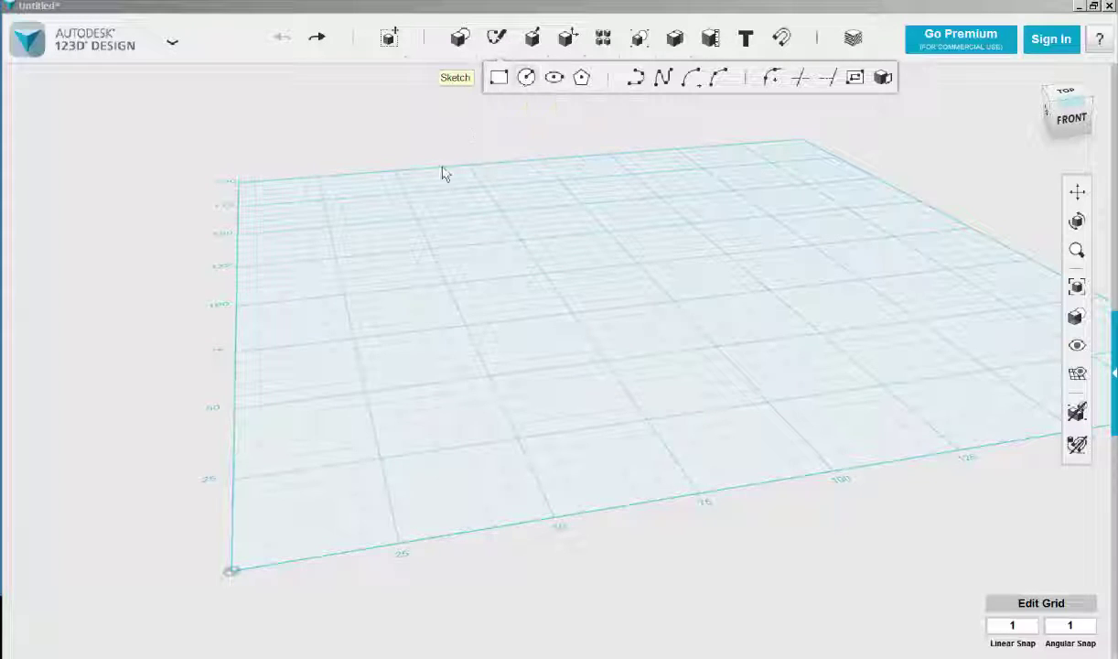
click(625, 314)
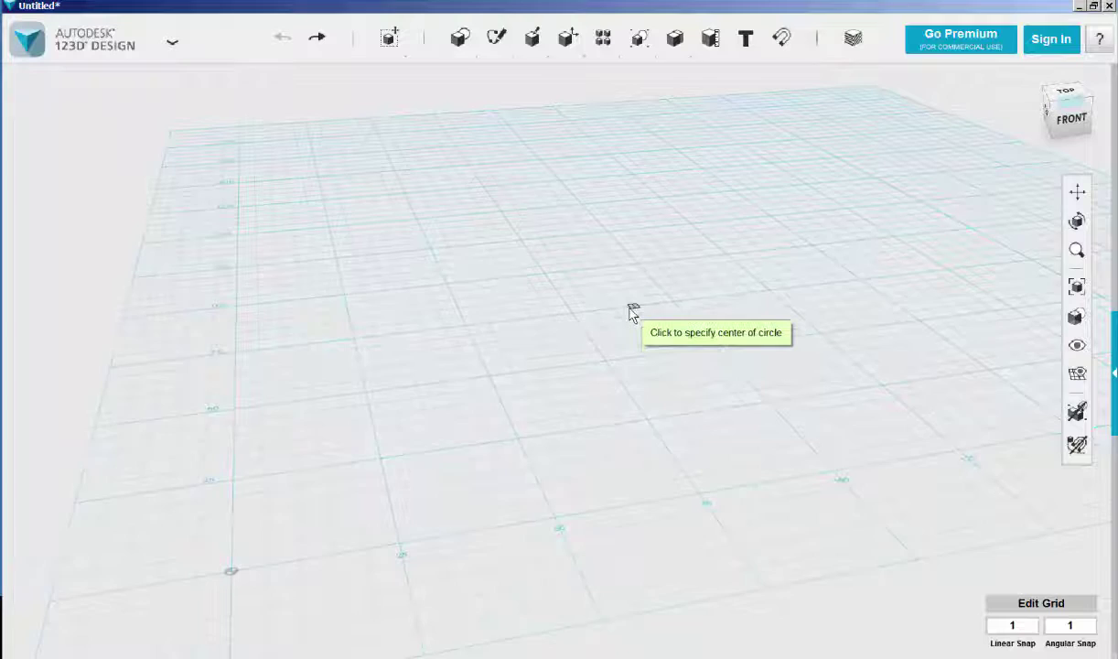
click(631, 312)
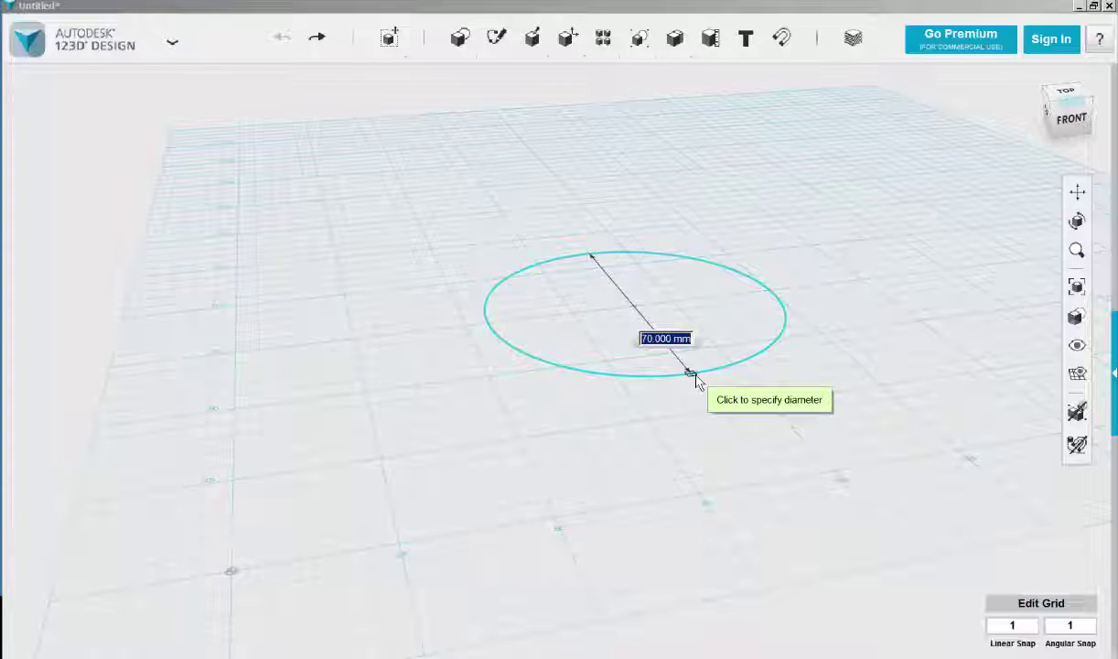
text(114)
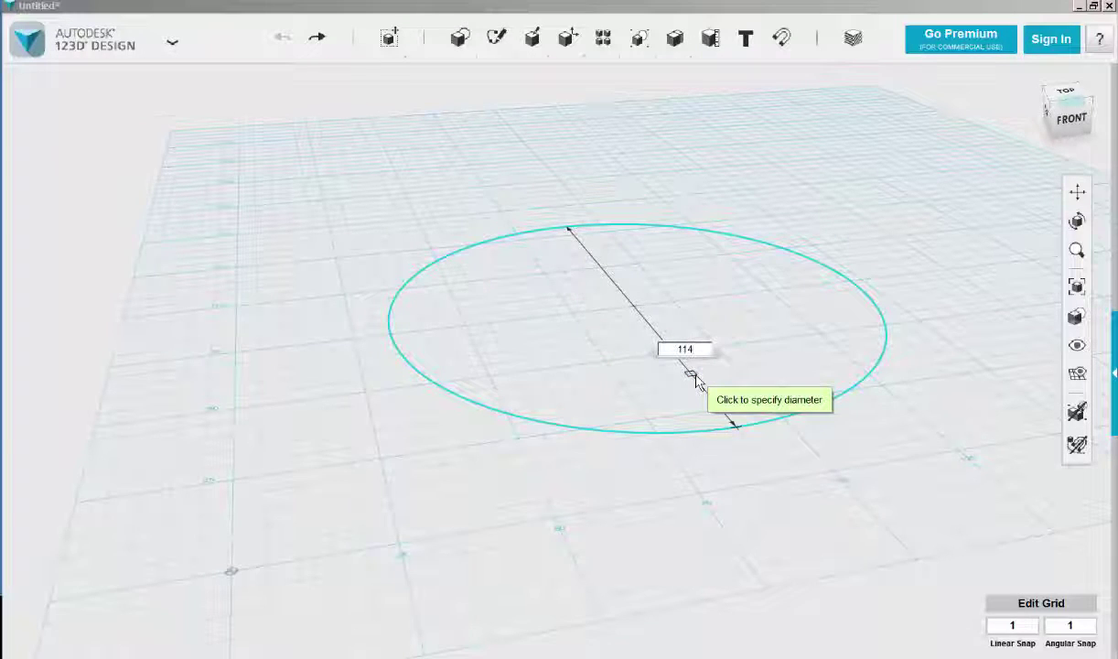
key(Return)
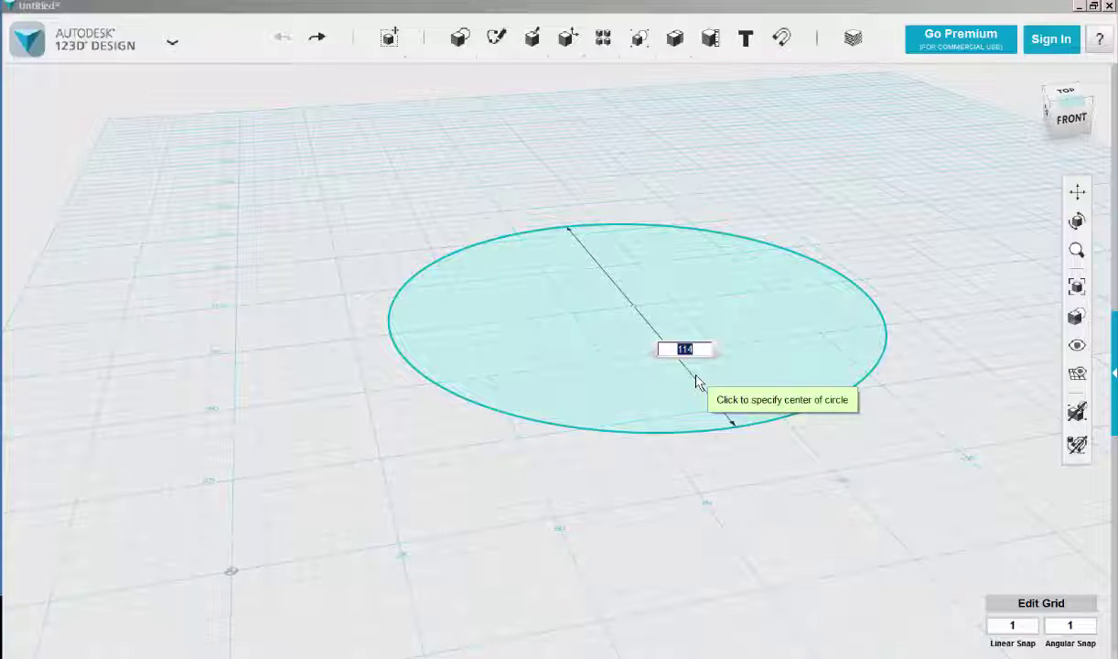
Add a concentric 120 mm diameter circle to the same sketch around the existing circle and finish the Circle tool
click(691, 377)
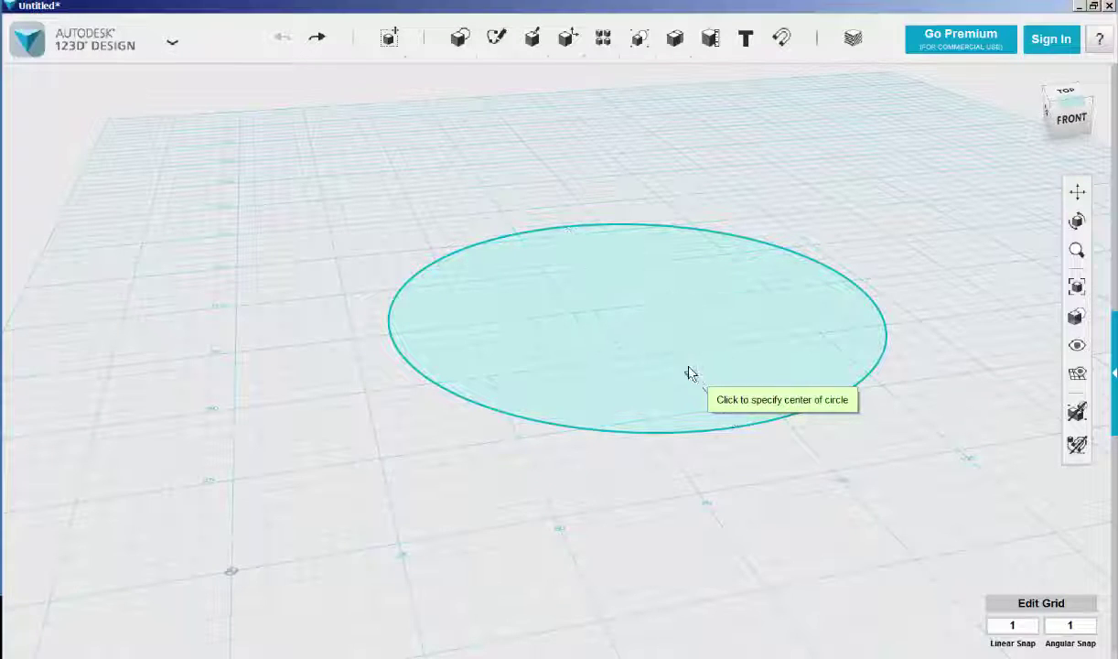
click(633, 309)
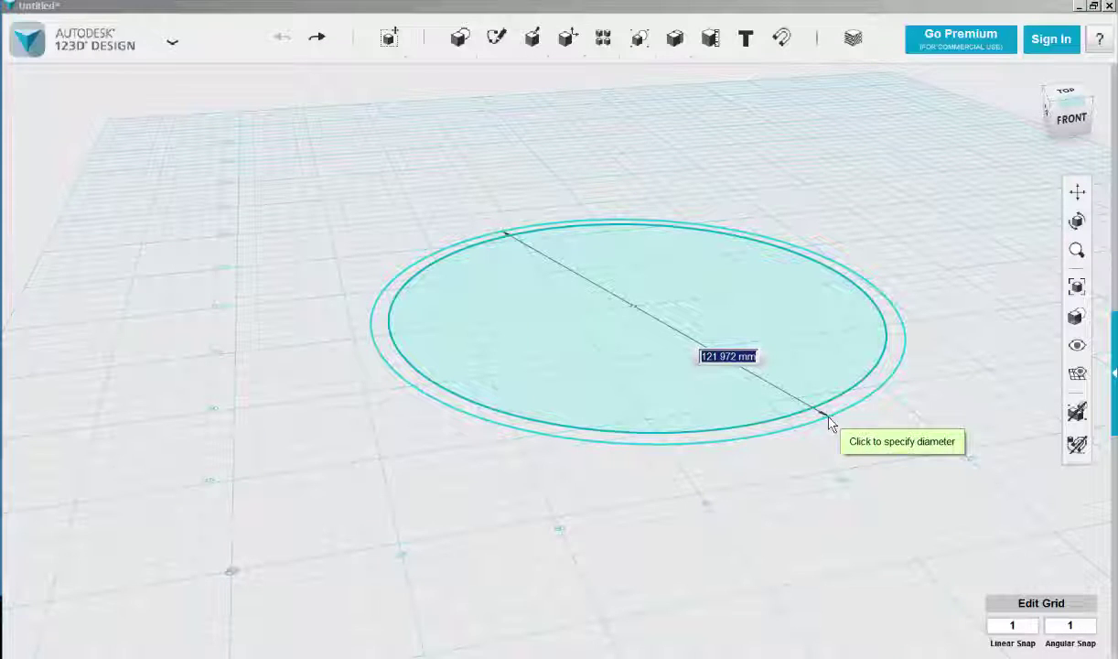
text(120)
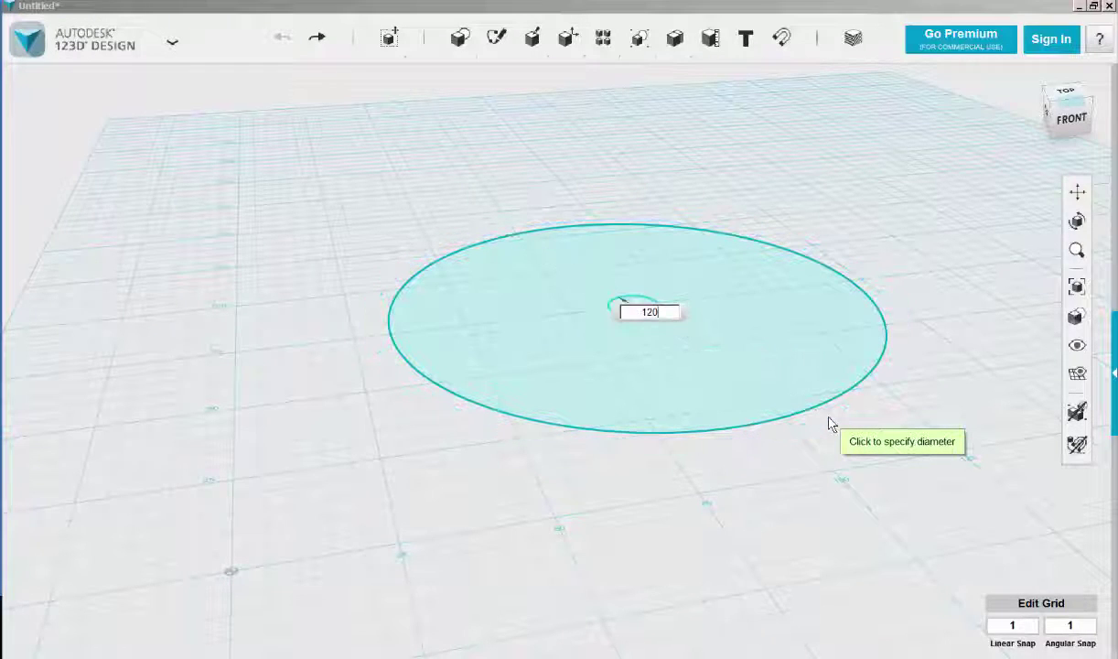
key(Return)
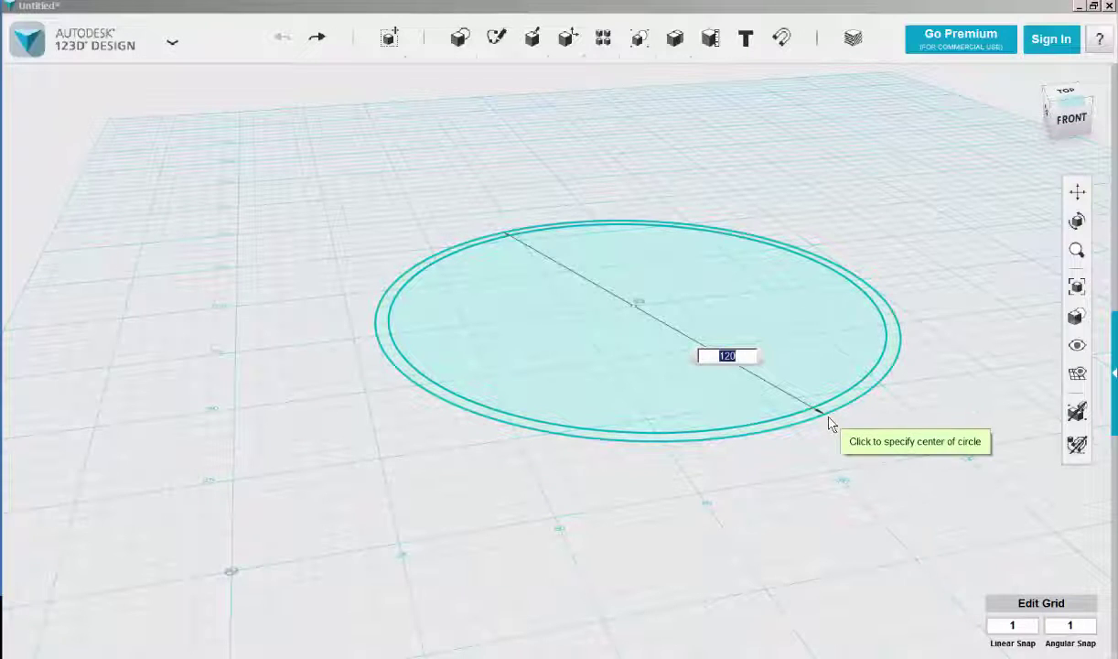
key(Escape)
Extrude the narrow ring profile between the two circles upward by 50 mm
click(726, 381)
key(f)
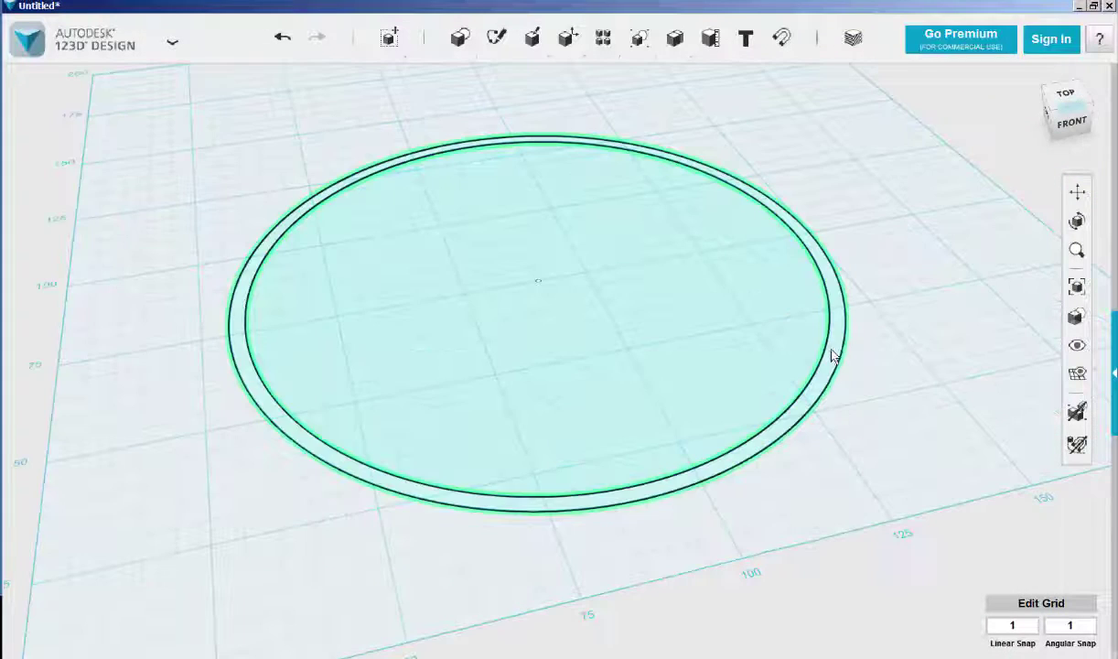
click(831, 361)
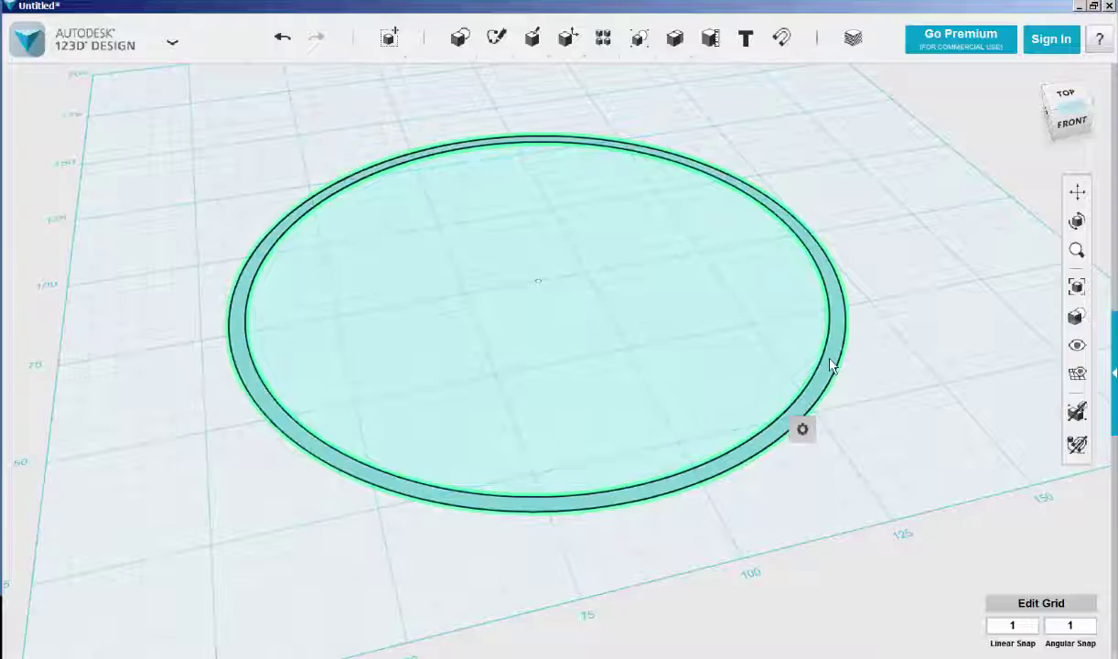
mouse_move(802, 429)
click(892, 429)
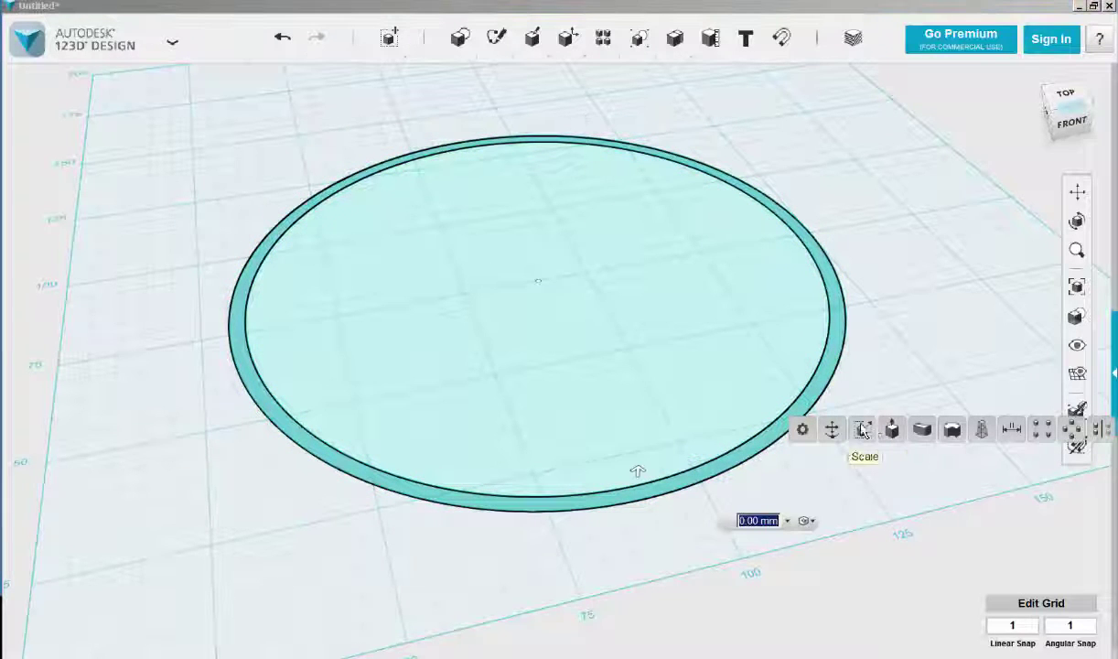
drag(638, 473, 643, 405)
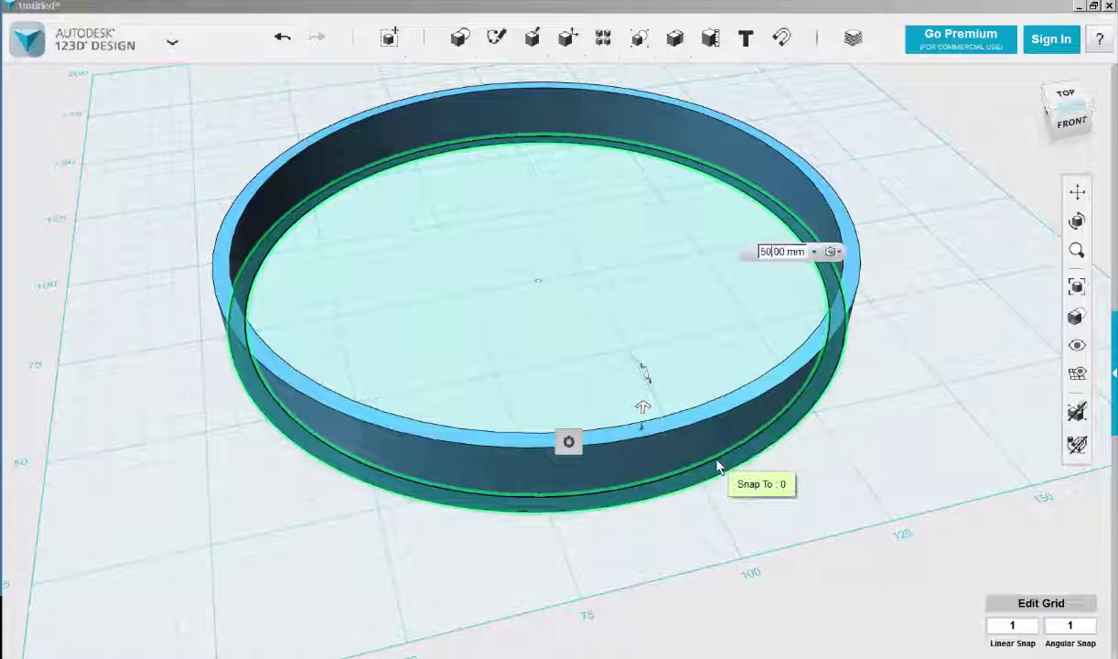
click(718, 467)
click(737, 487)
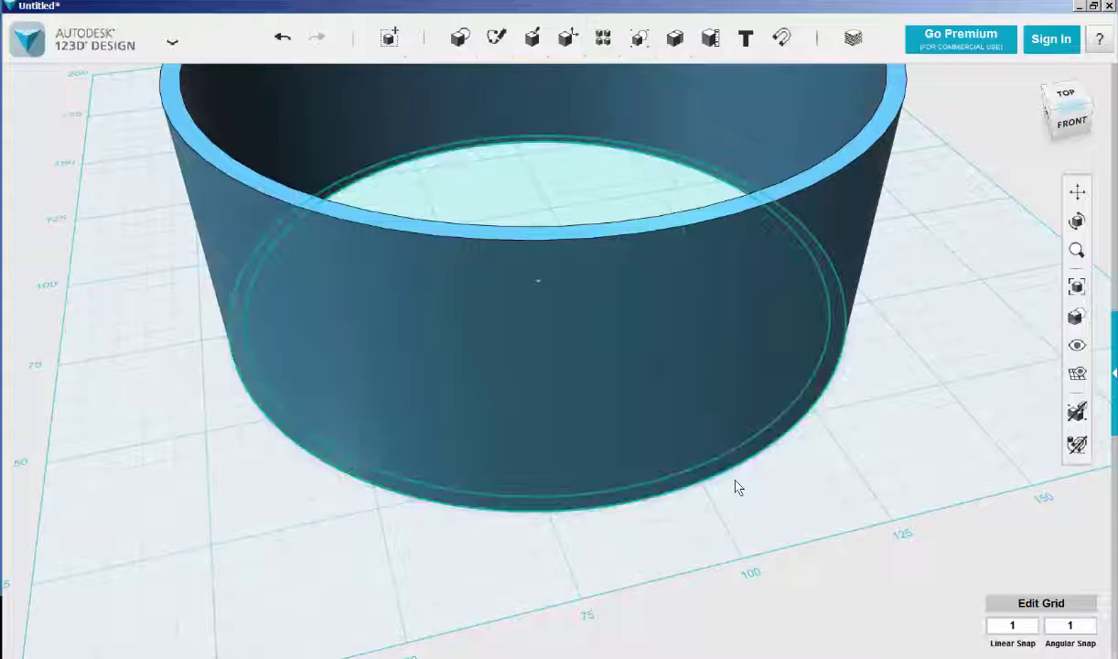
Hide all sketches so that only the extruded ring solid is displayed
scroll(758, 326, down, 5)
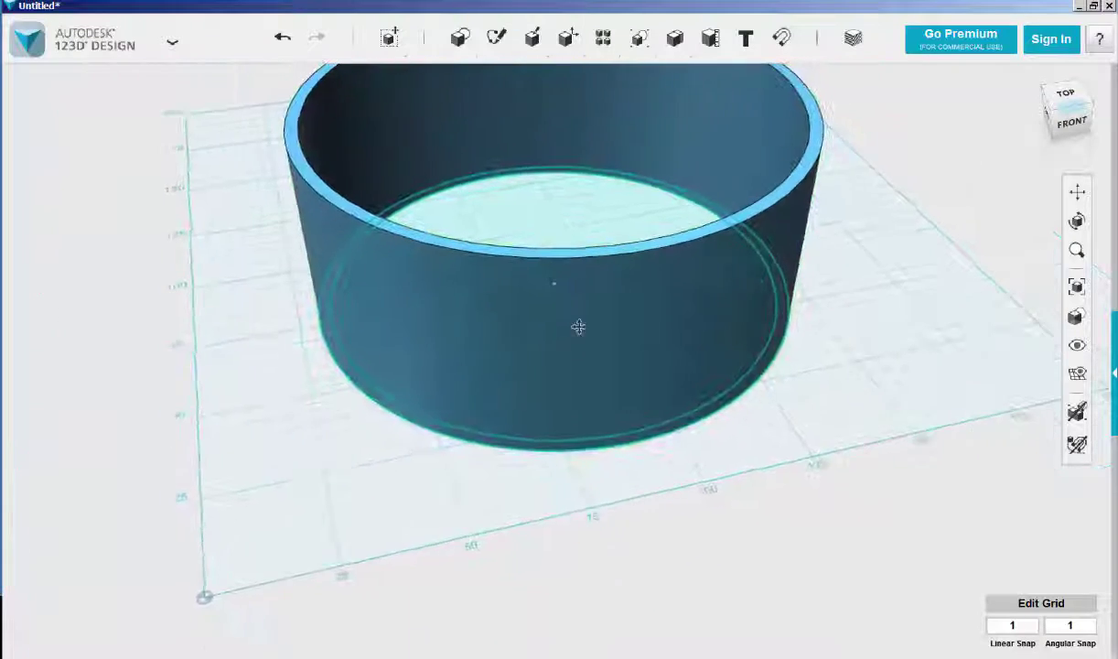
mouse_move(911, 344)
right_down()
mouse_move(863, 319)
mouse_move(912, 333)
mouse_move(880, 322)
right_up()
mouse_move(1077, 344)
click(1010, 407)
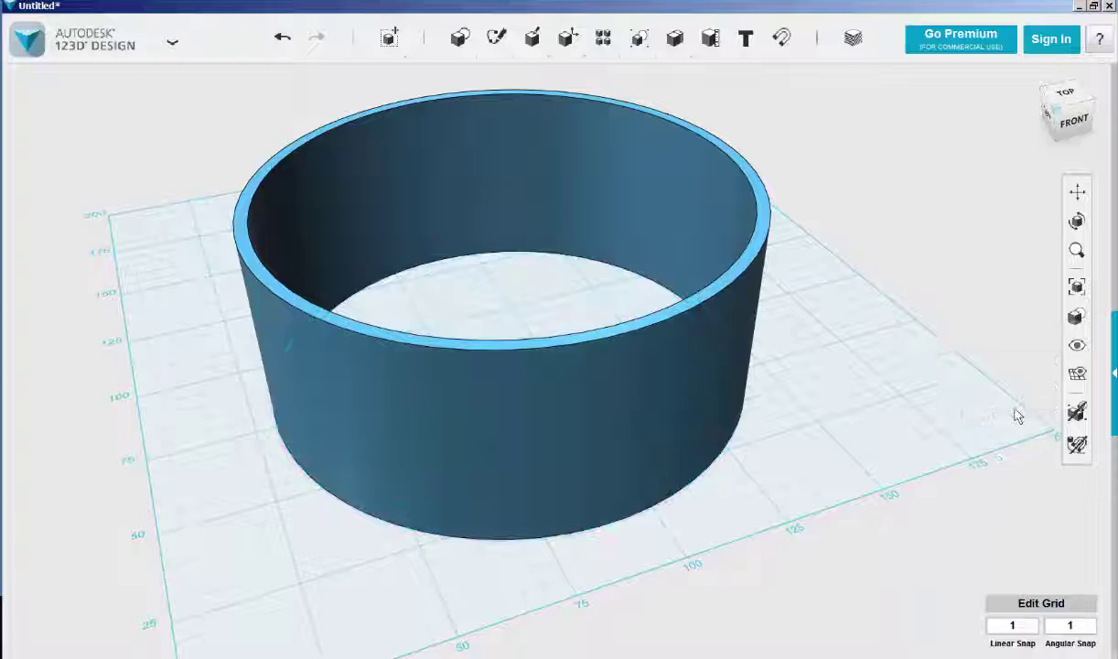
click(719, 295)
key(ctrl+z)
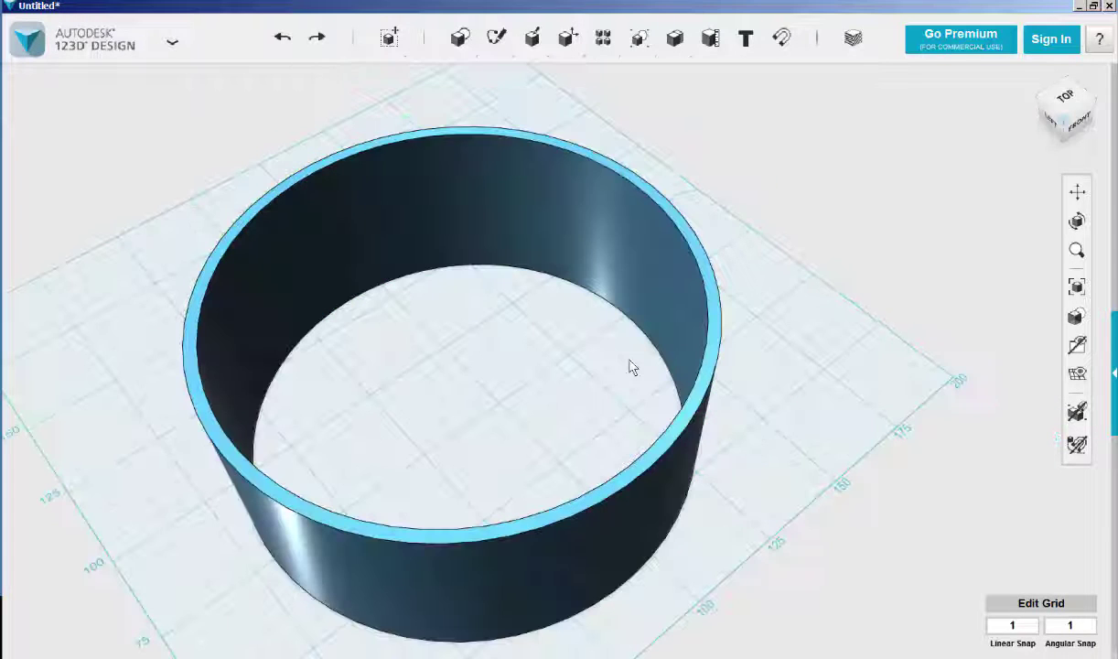
Fillet the inner and outer edges of both the upper and lower rims of the ring with a 1.5 mm radius
click(687, 367)
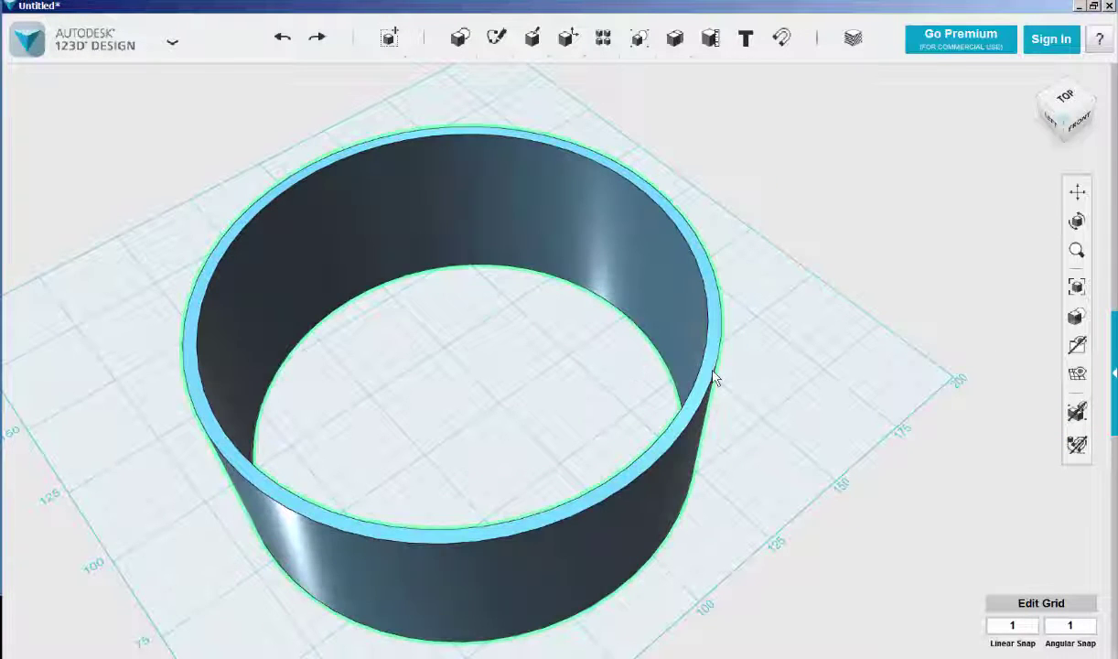
click(715, 382)
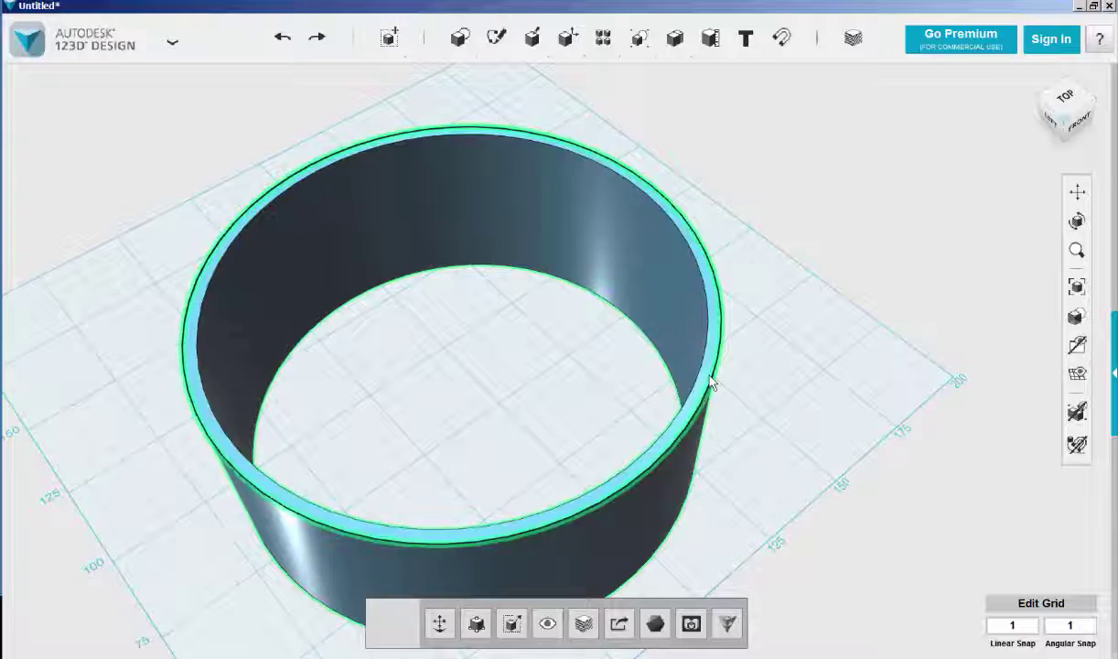
click(713, 384)
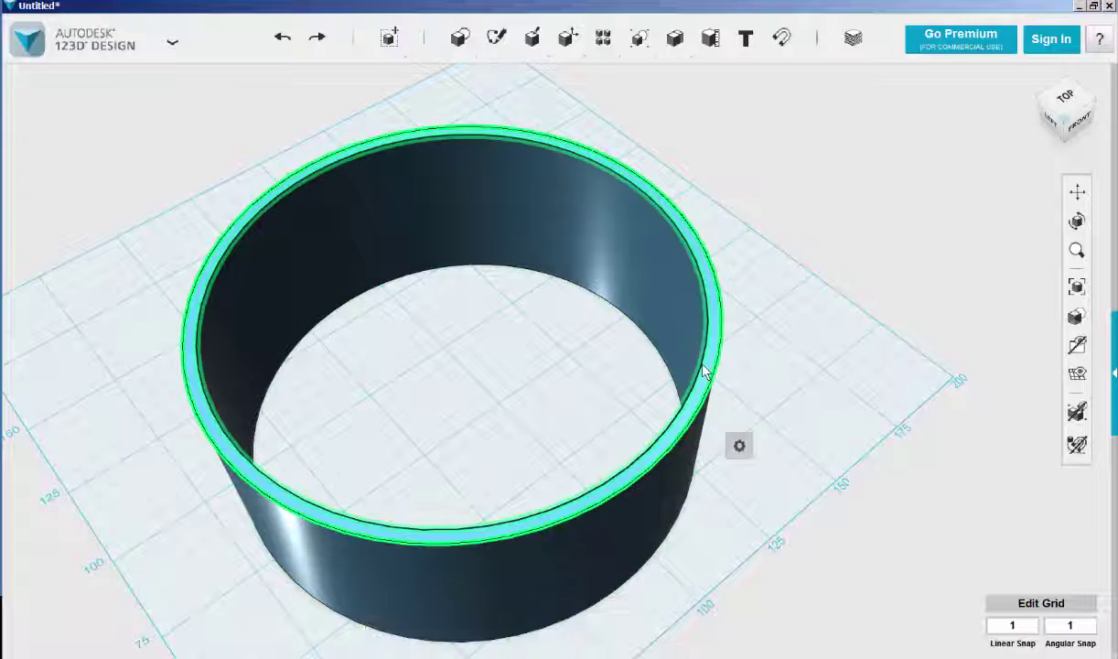
right_drag(511, 387, 512, 319)
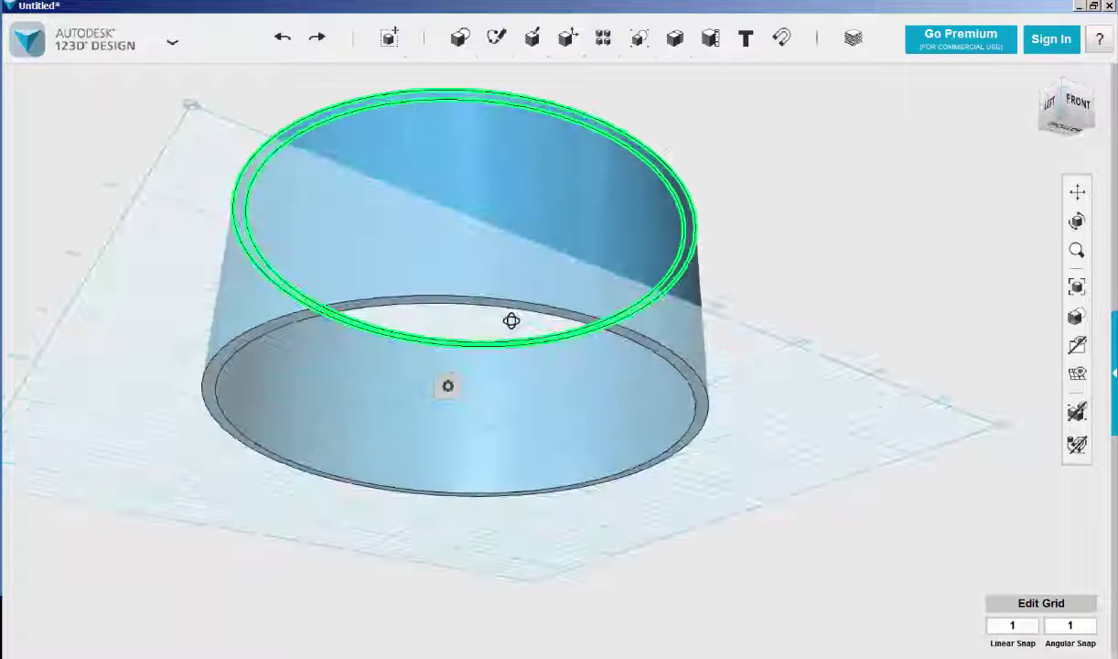
click(672, 357)
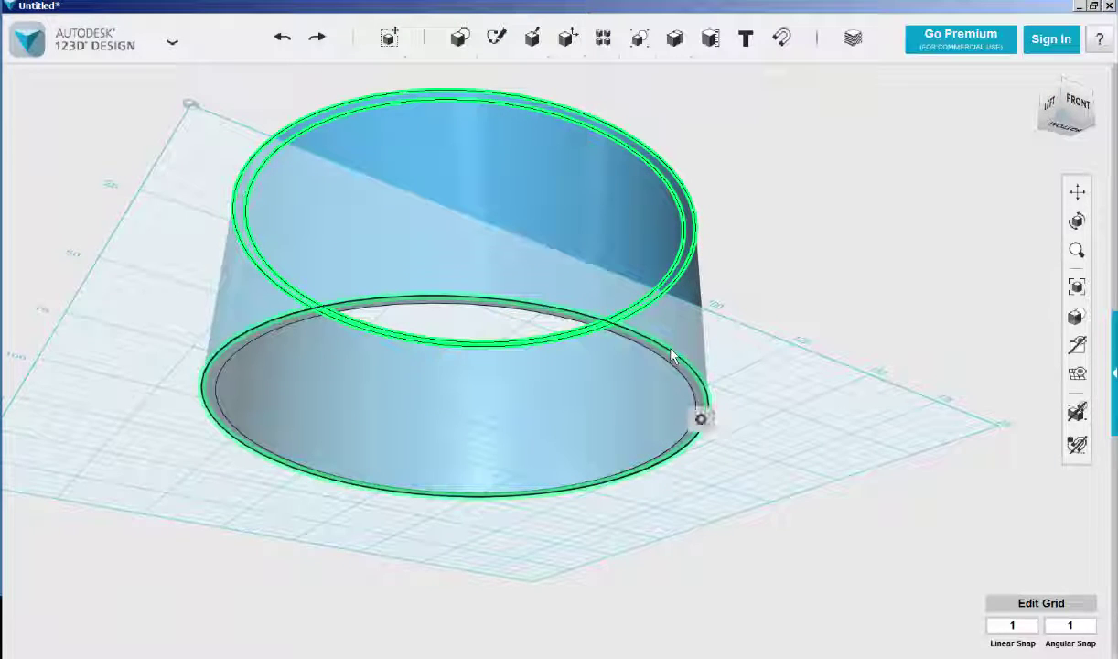
mouse_move(697, 429)
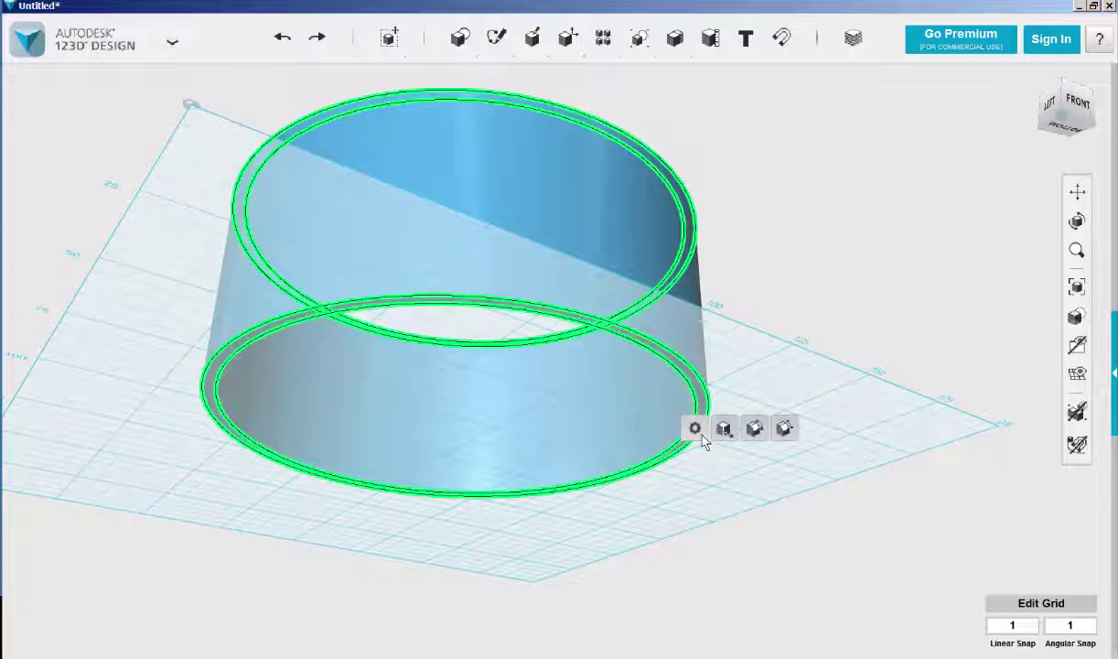
click(752, 431)
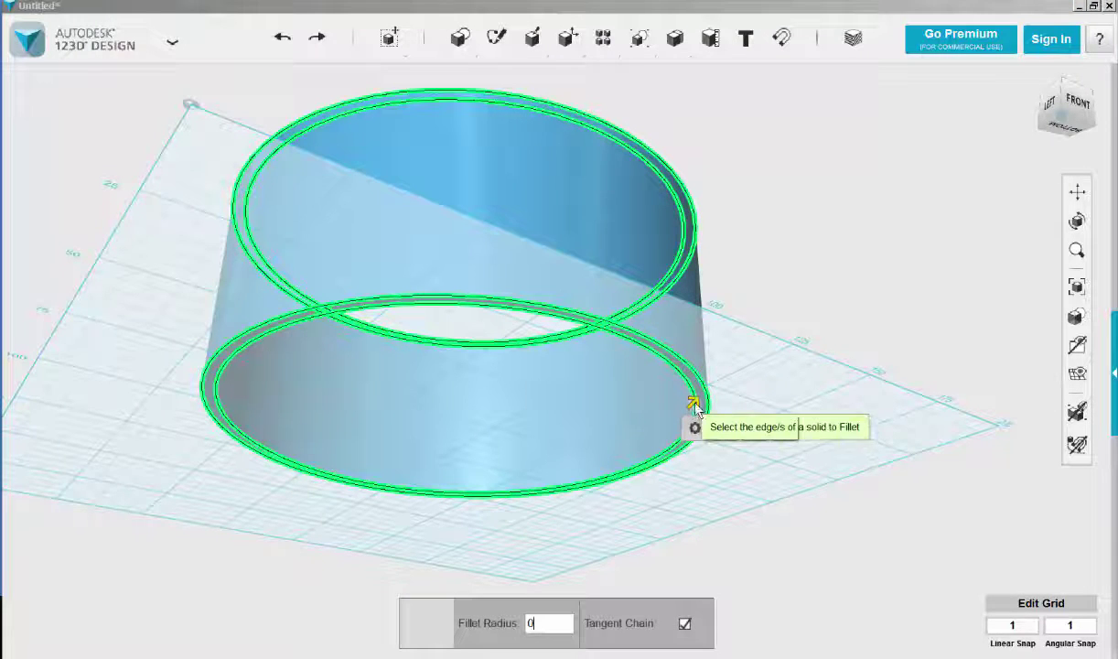
scroll(693, 404, up, 6)
drag(697, 389, 706, 385)
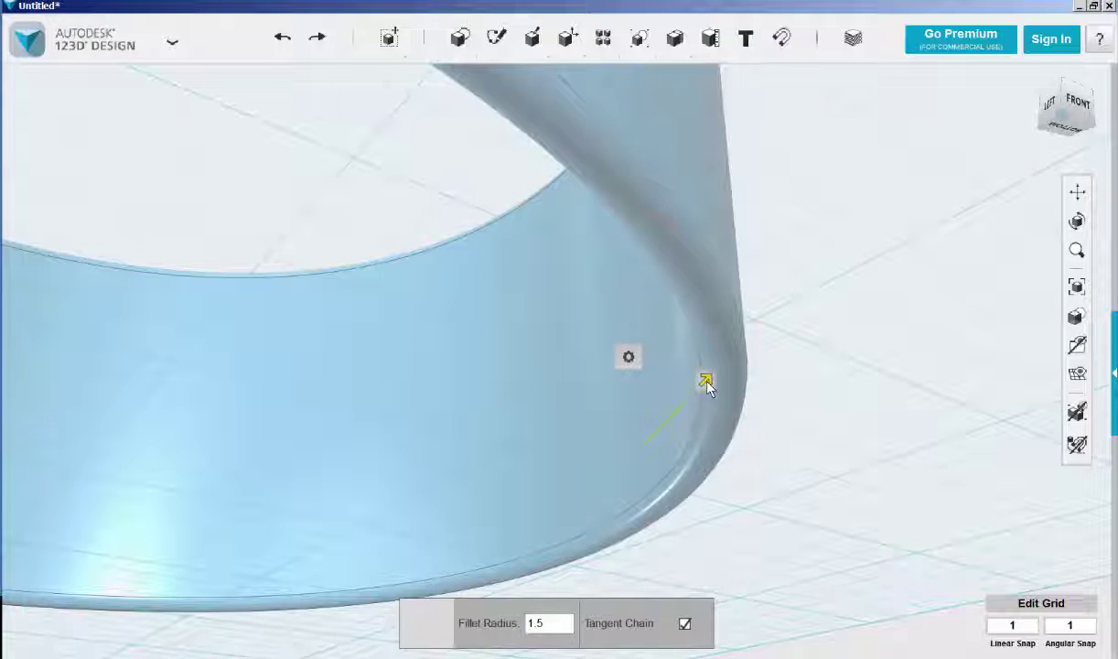
click(825, 391)
Select the filleted ring solid and send it to Meshmixer
right_drag(823, 392, 473, 281)
right_drag(551, 305, 213, 286)
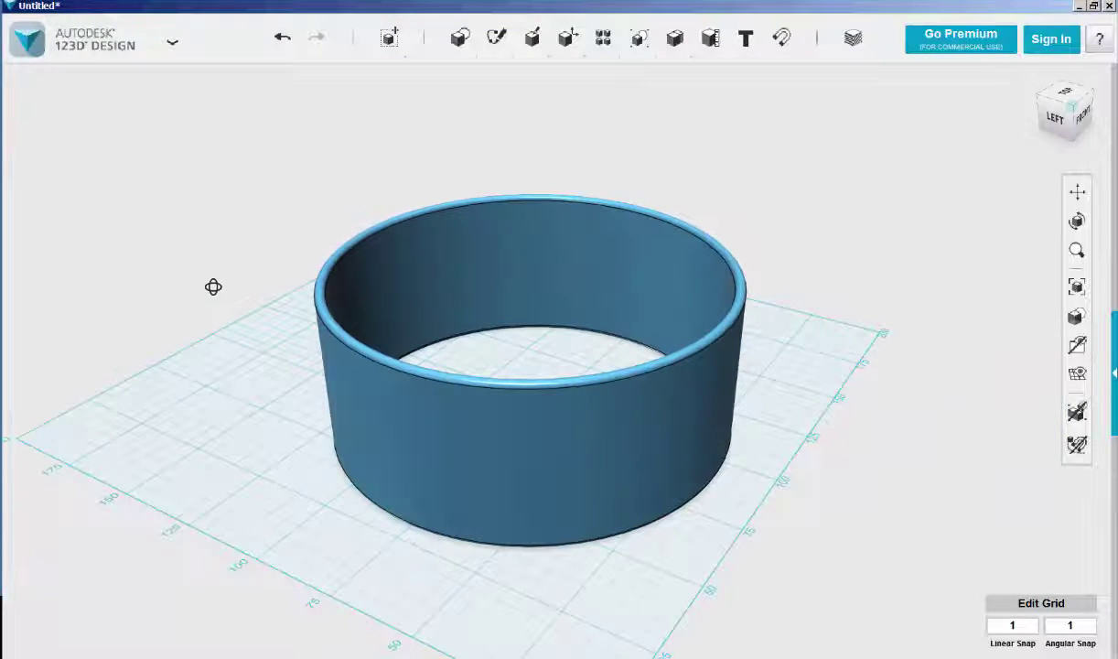
click(512, 430)
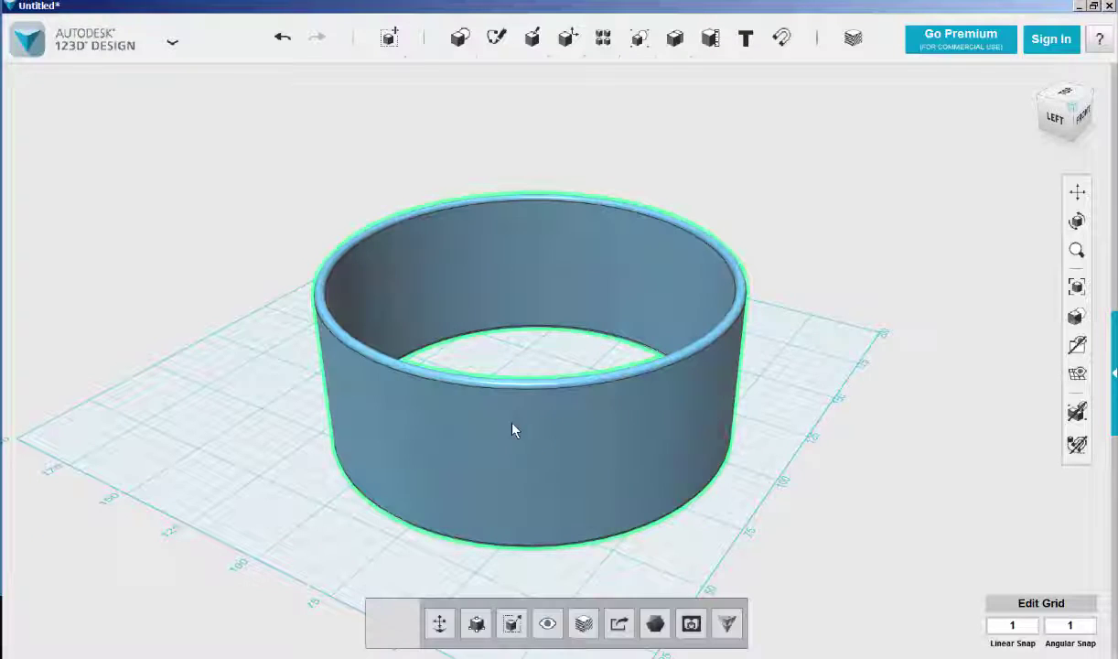
click(655, 625)
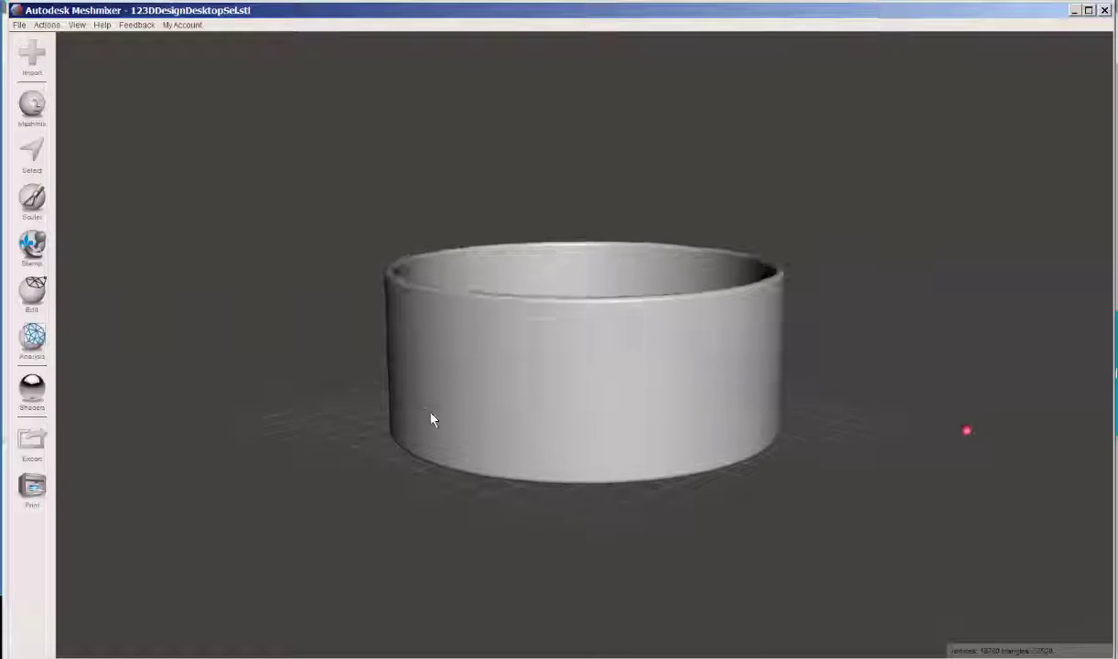
Turn on the wireframe display to show the triangle structure of the ring mesh
right_drag(436, 419, 478, 463)
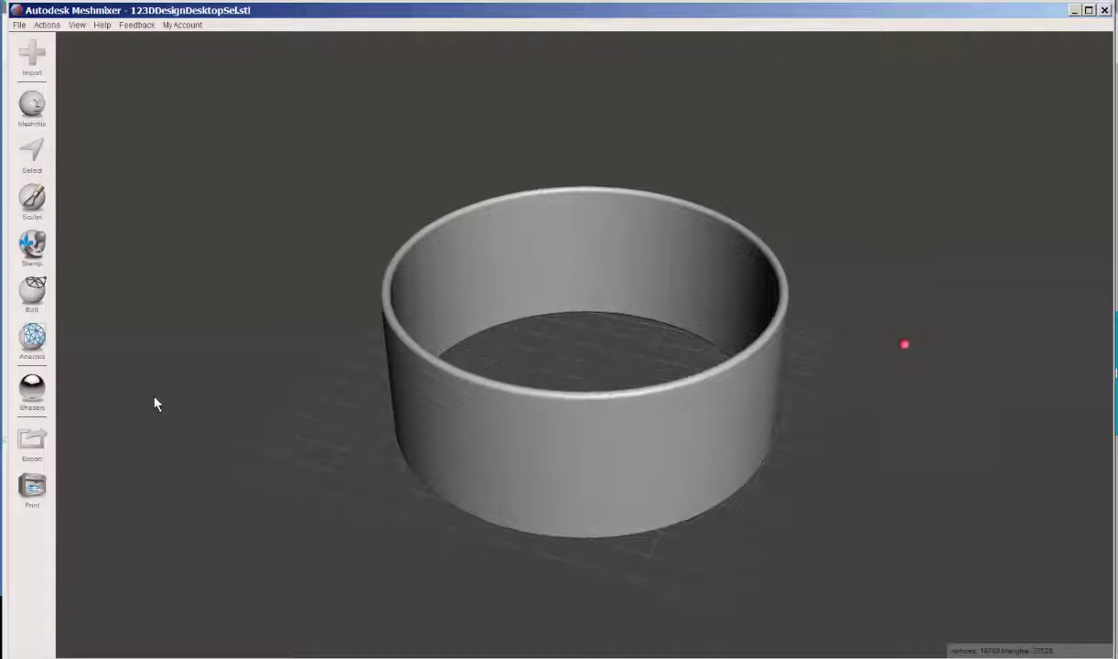
mouse_move(34, 302)
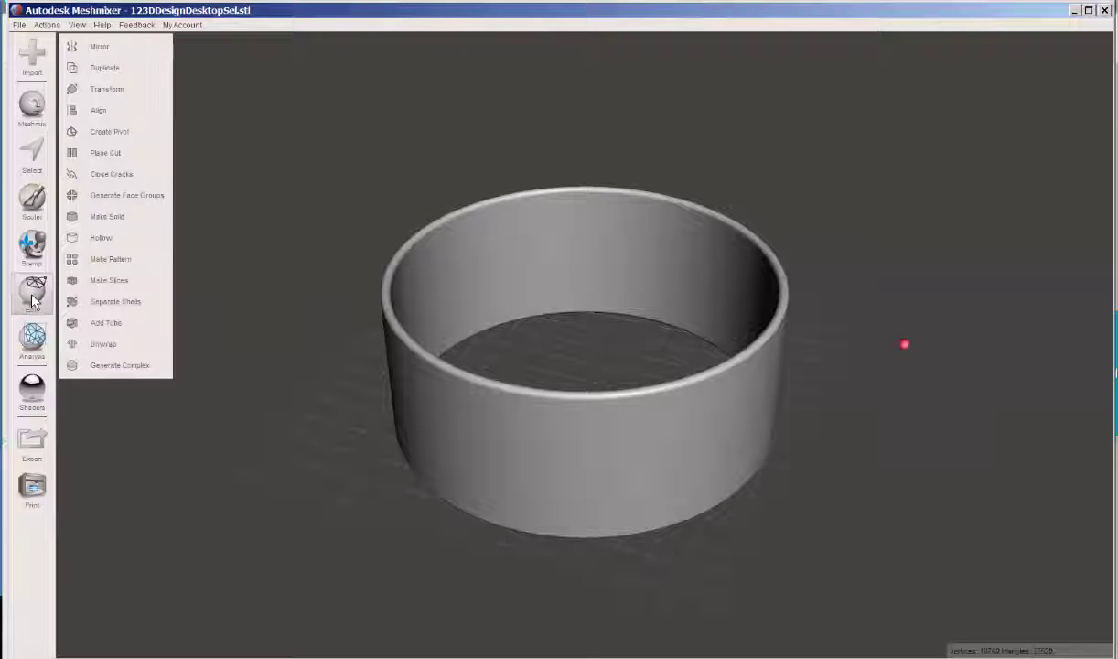
click(89, 237)
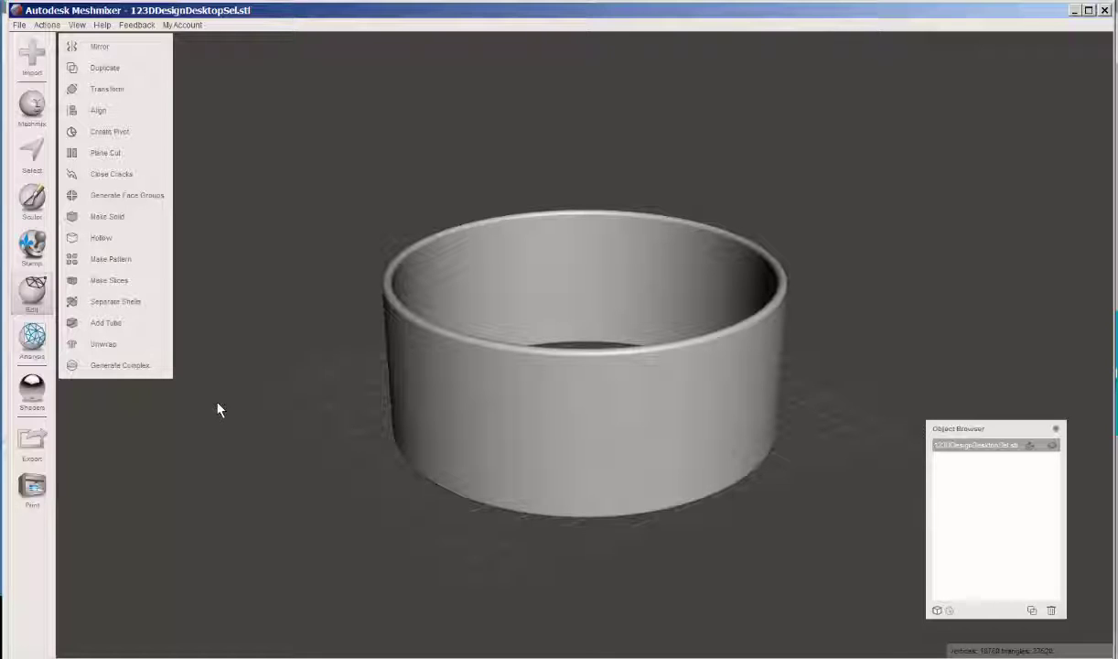
key(w)
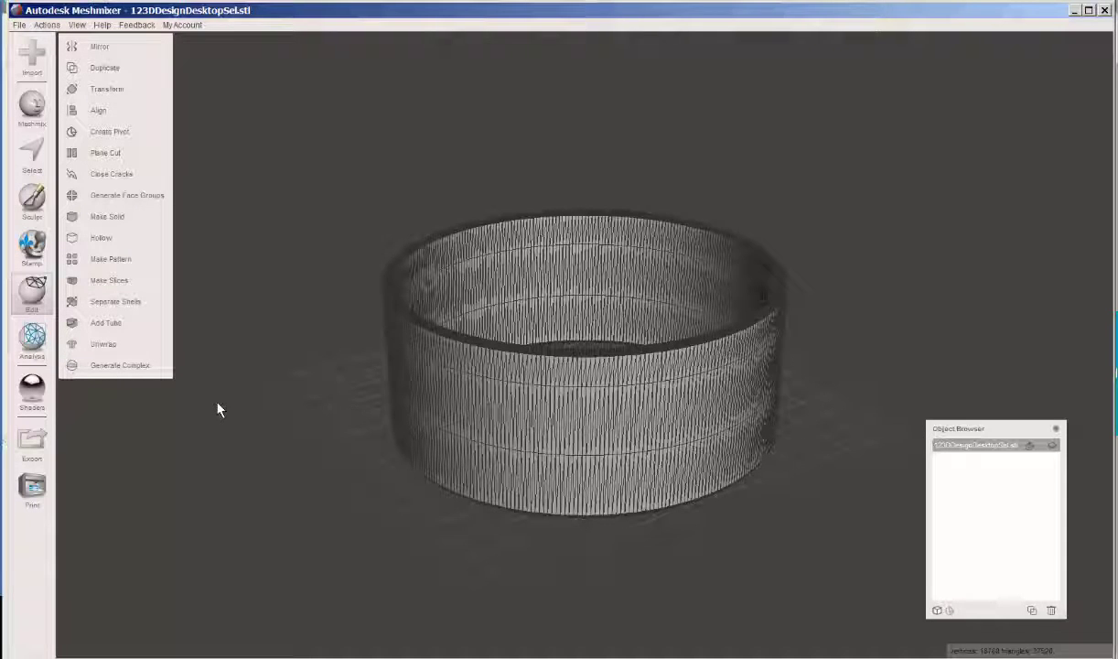
right_drag(217, 410, 332, 438)
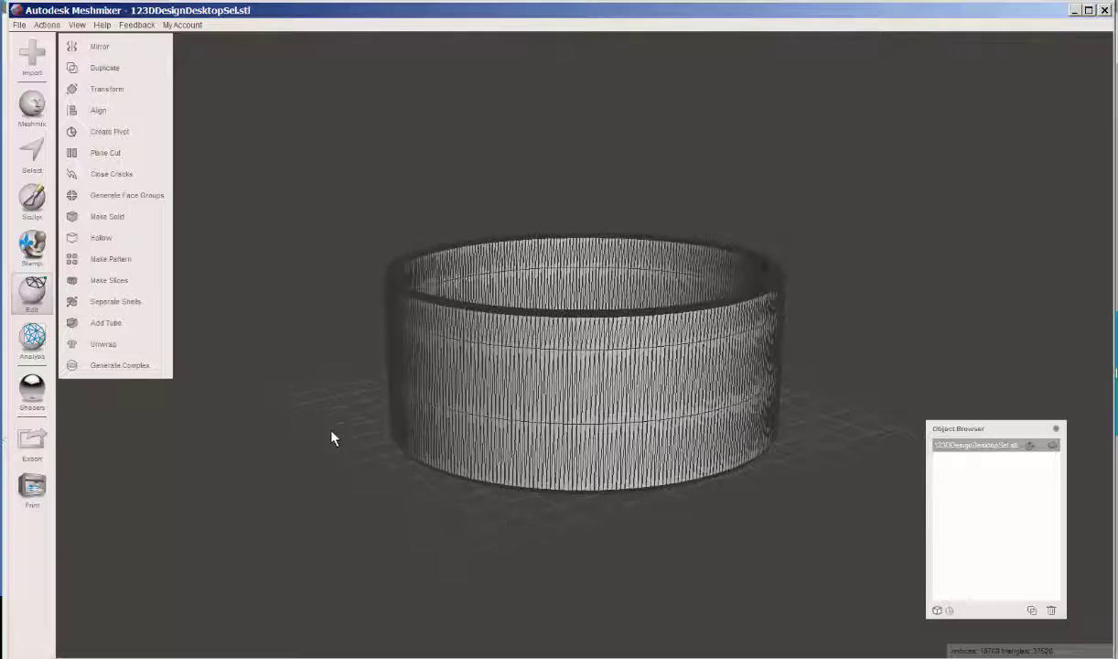
Select the whole connected ring mesh and reduce its triangles by 90 percent with the shape-preserving type
click(27, 154)
mouse_move(73, 105)
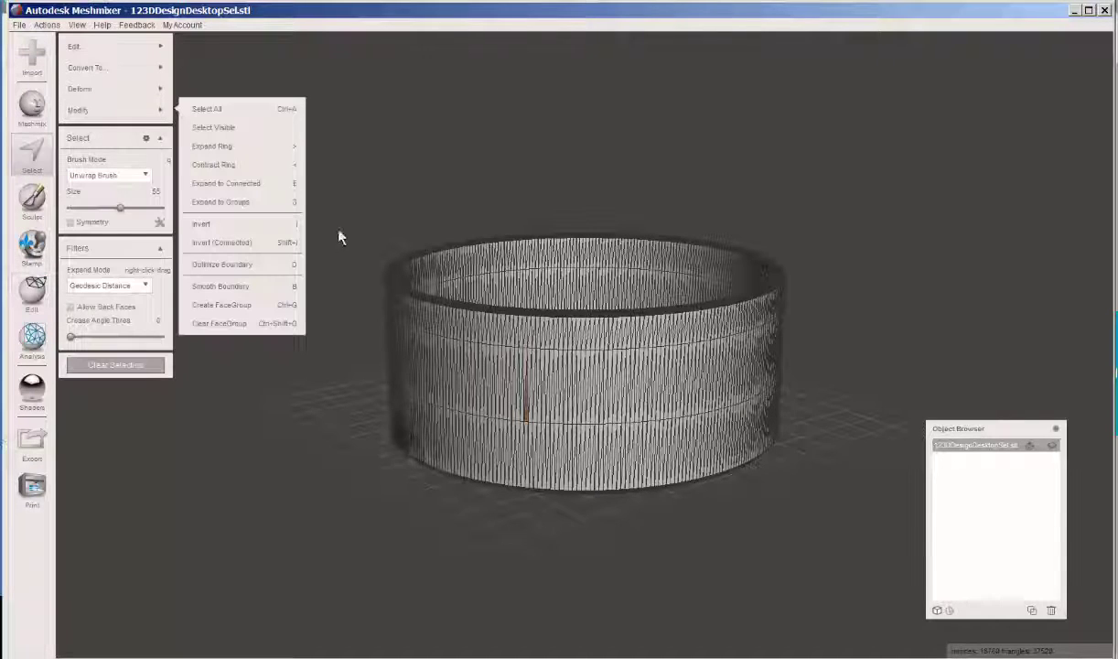
click(241, 187)
right_drag(274, 362, 245, 384)
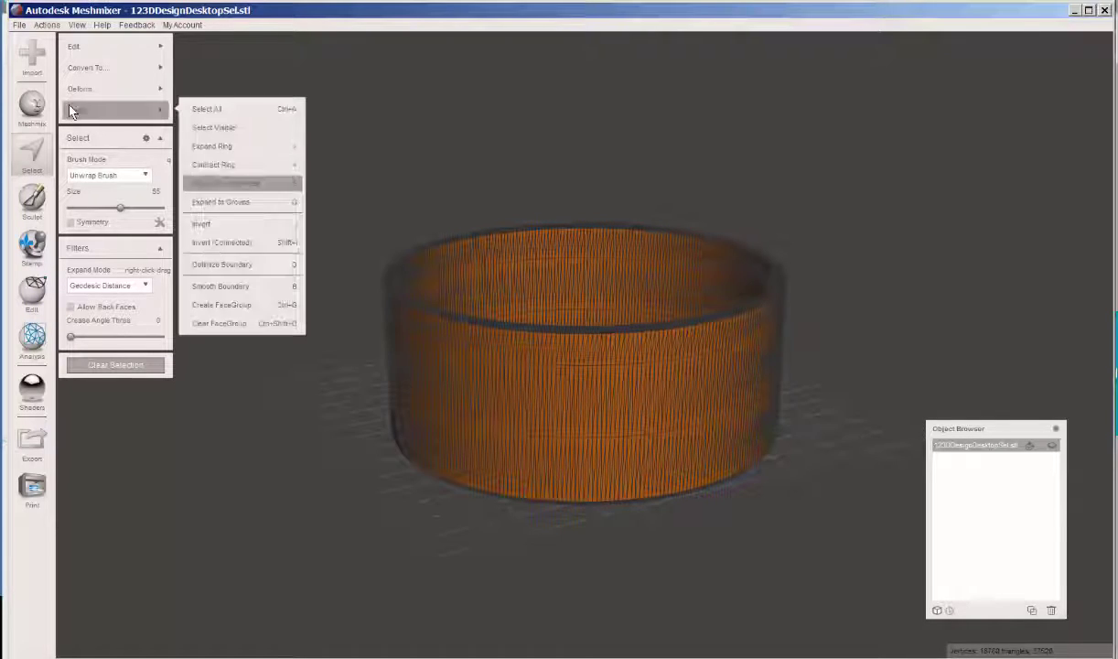
mouse_move(73, 50)
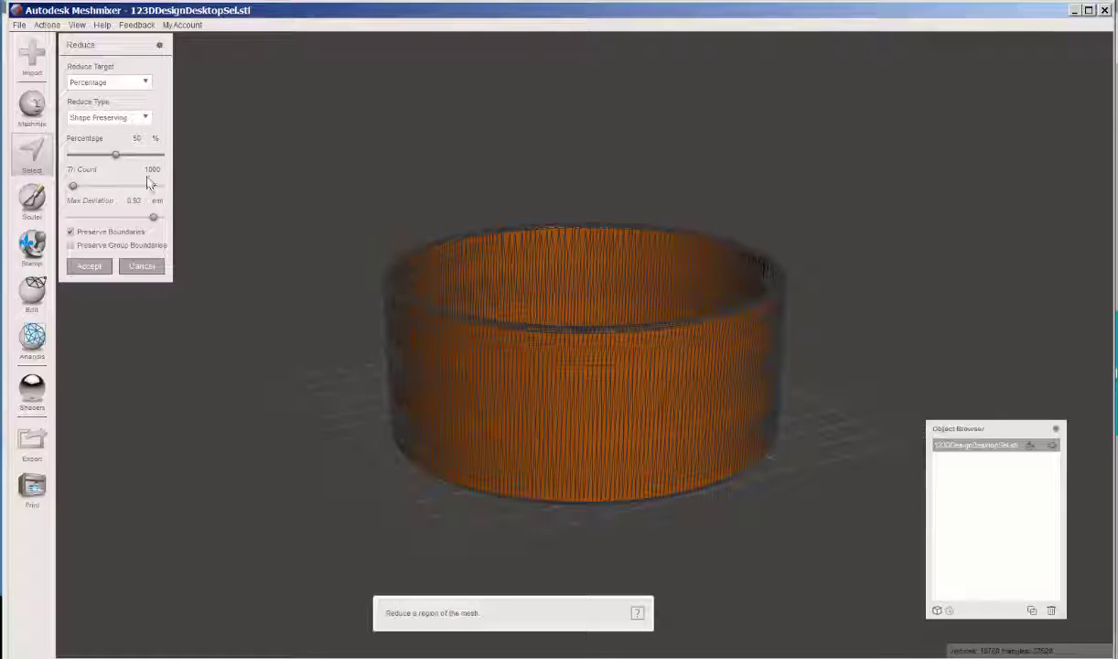
click(133, 138)
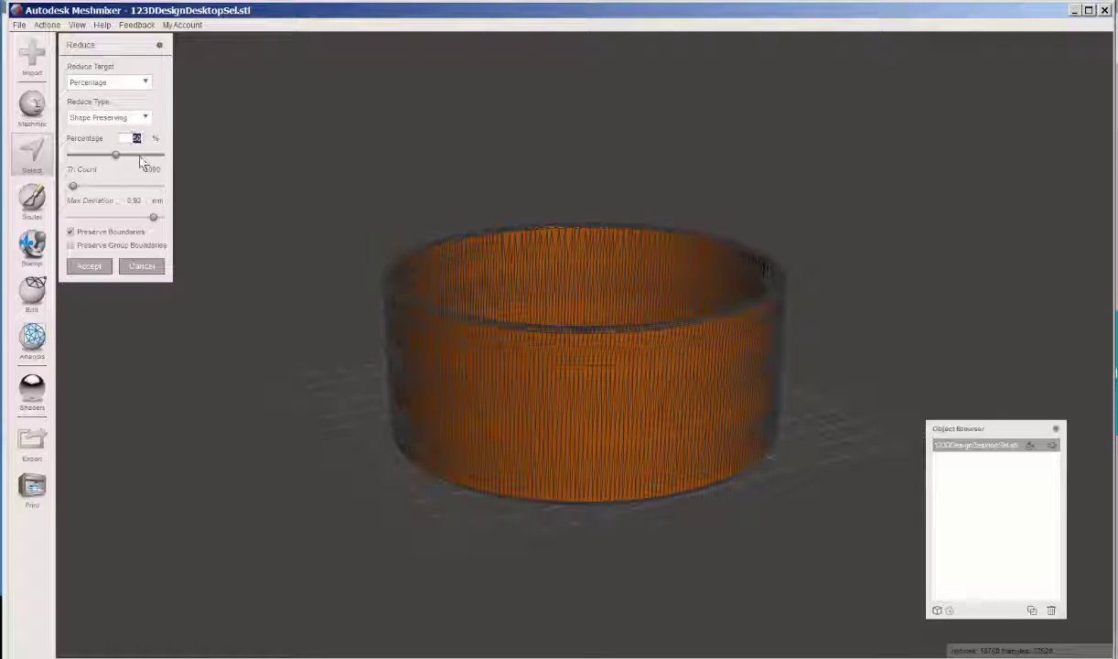
text(90)
key(Return)
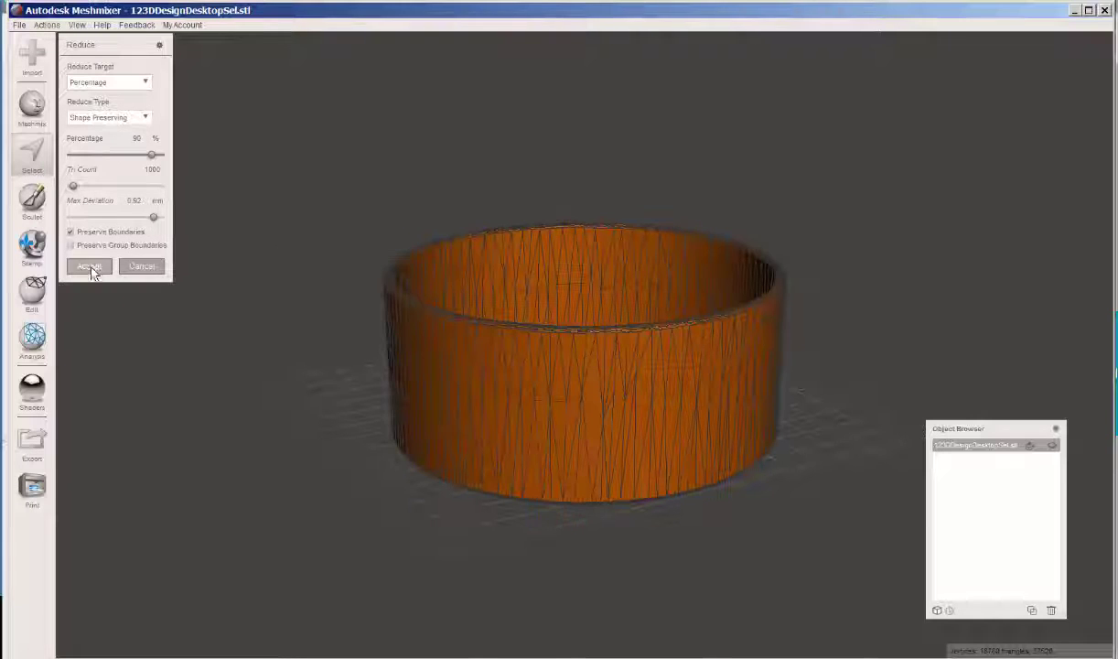
click(88, 266)
right_drag(327, 407, 380, 404)
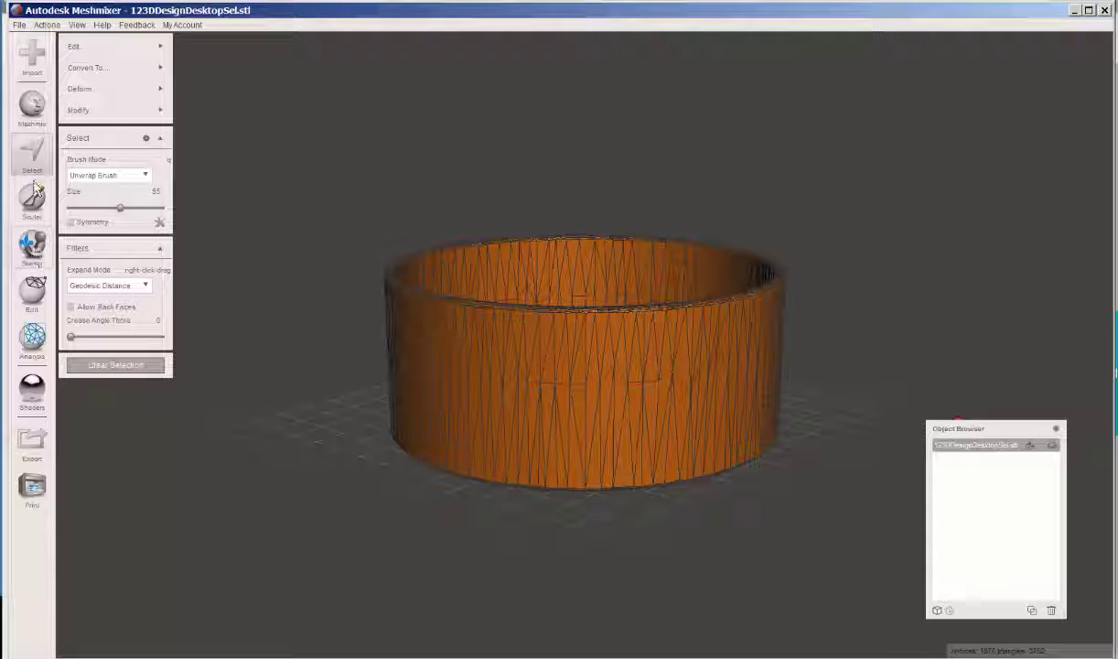
Turn the reduced ring into an openwork lattice with a Dual Edges pattern and accept the result
click(30, 291)
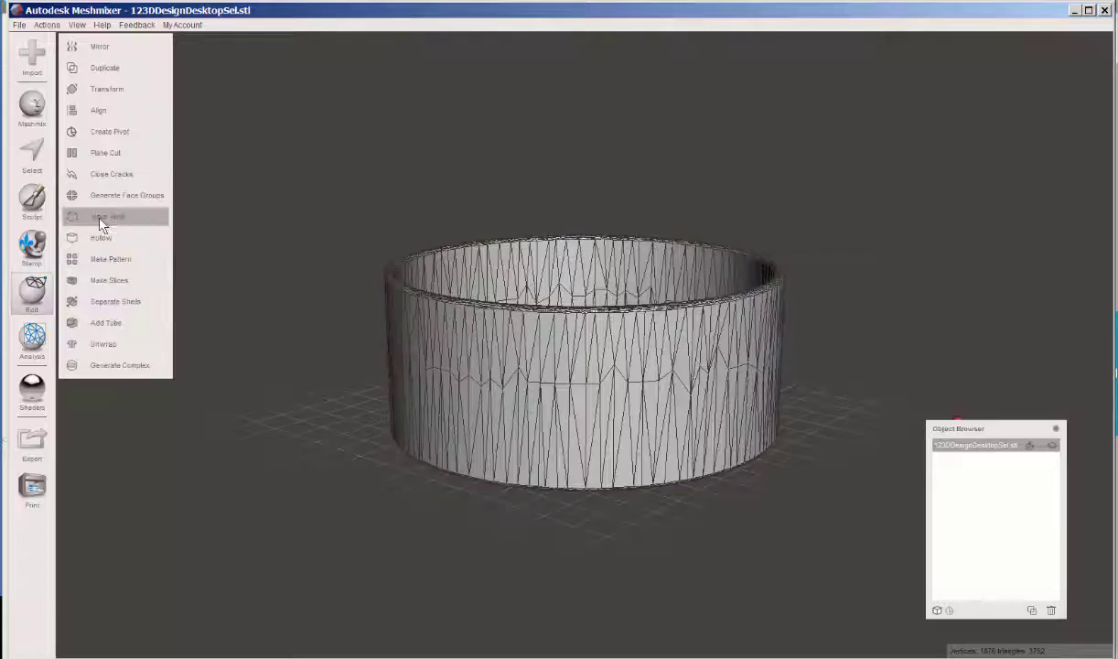
click(102, 260)
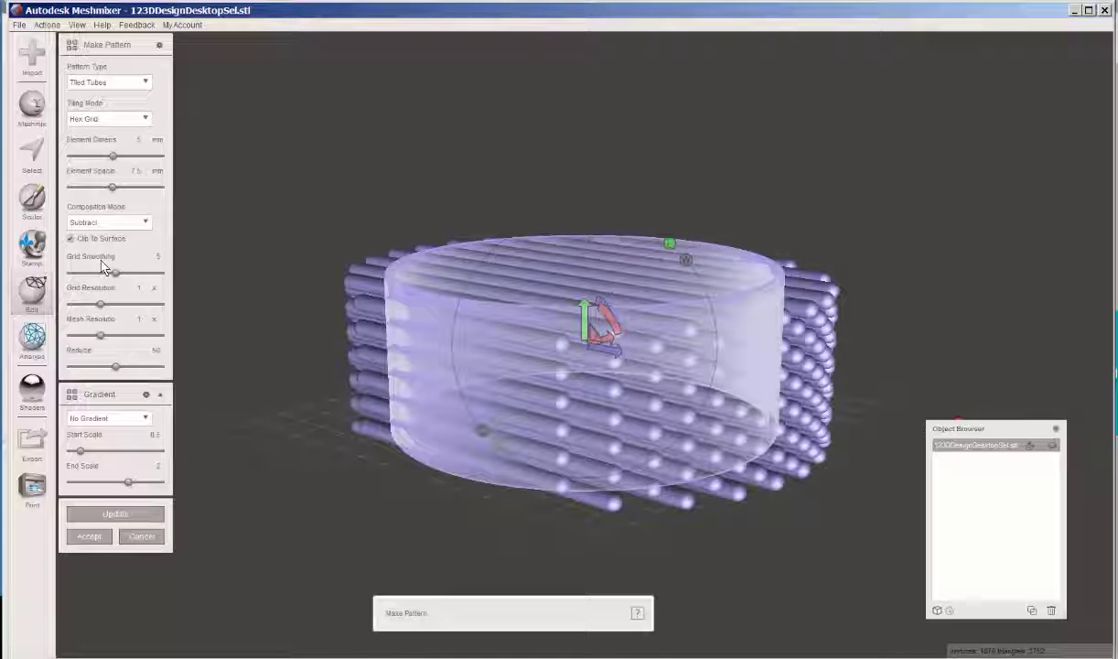
click(134, 83)
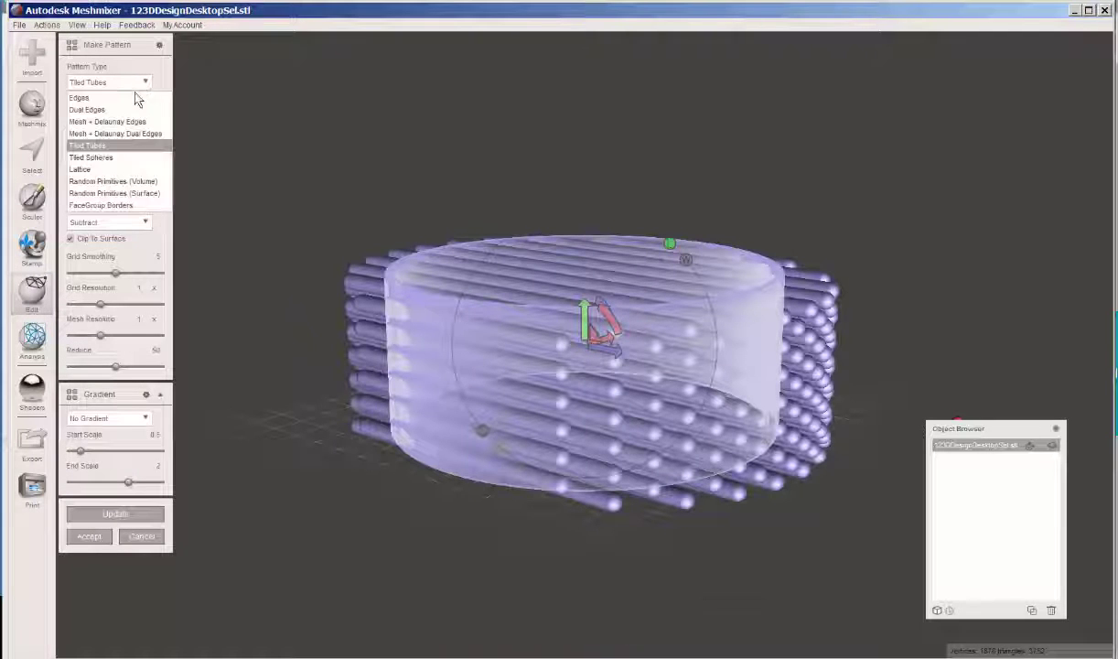
click(108, 109)
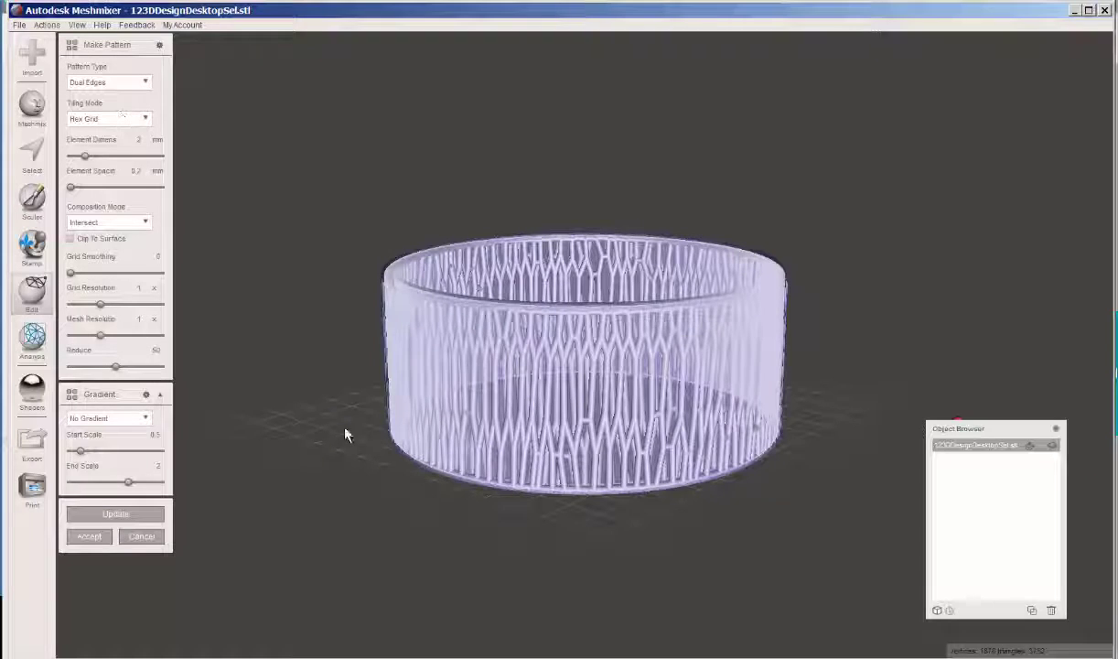
click(95, 538)
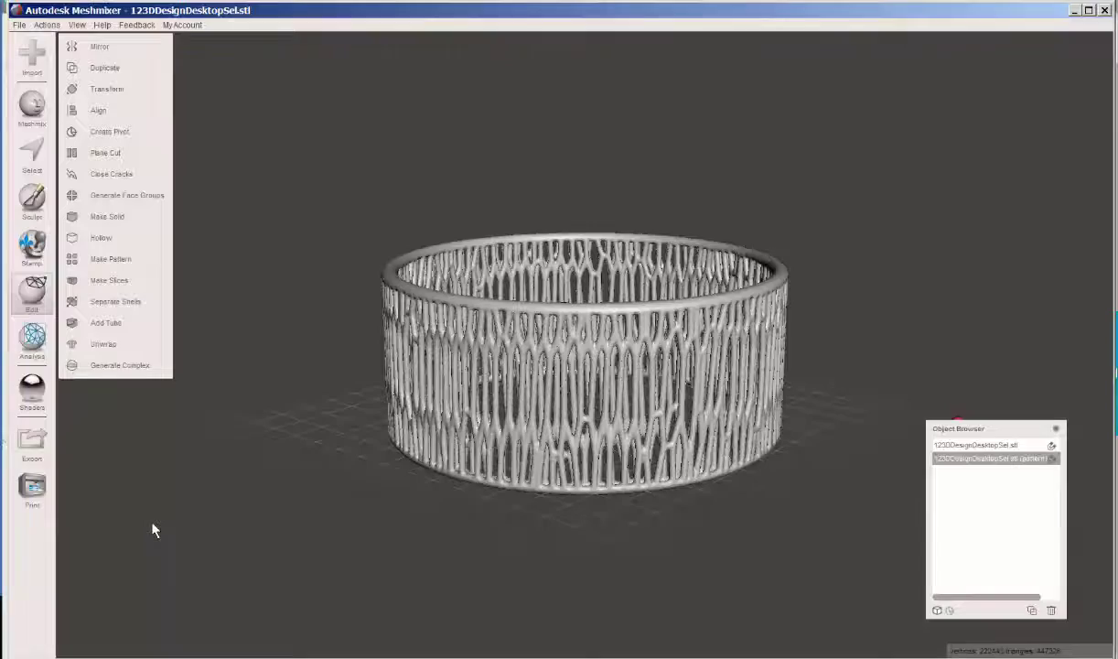
right_drag(394, 531, 450, 524)
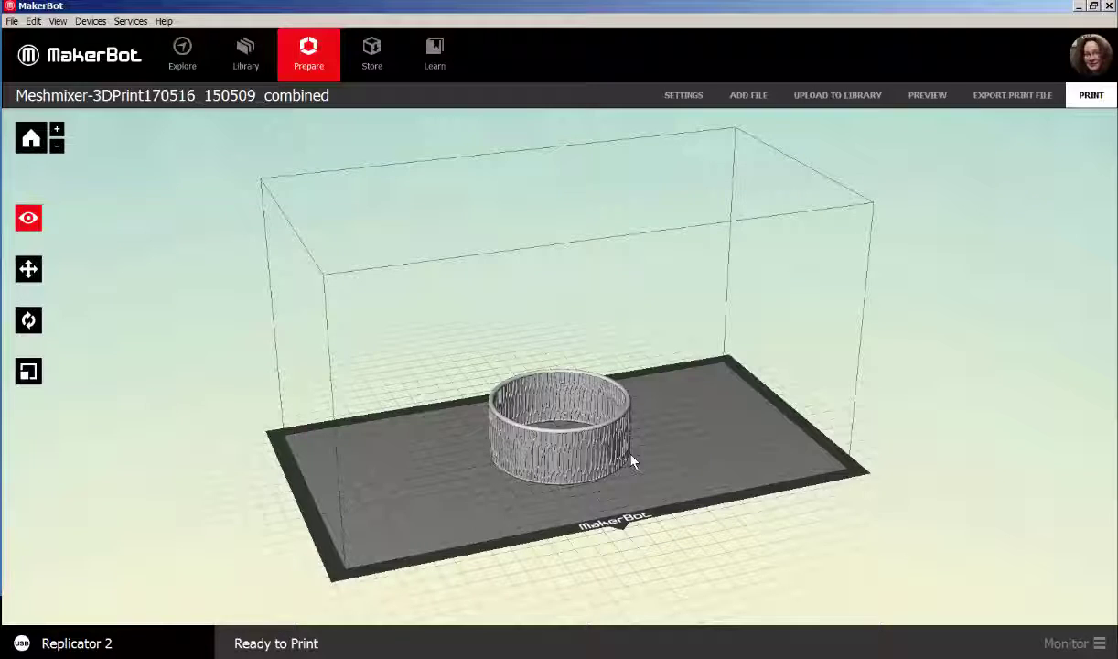
Switch to MakerBot, select the patterned ring on the build plate and examine it up close
click(574, 448)
scroll(575, 446, up, 5)
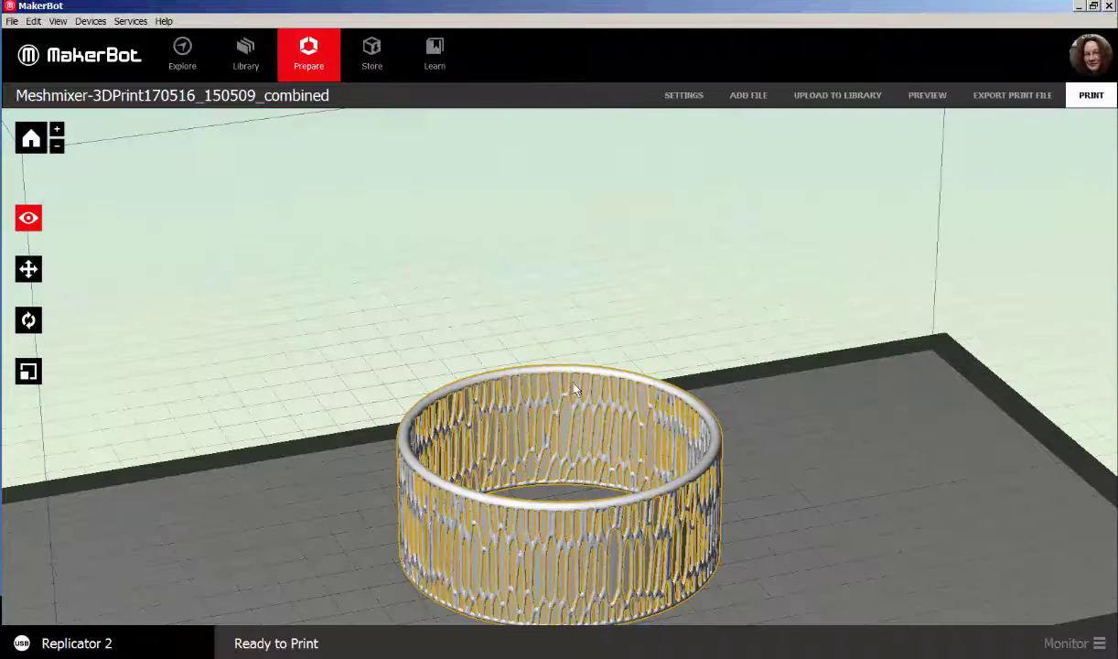